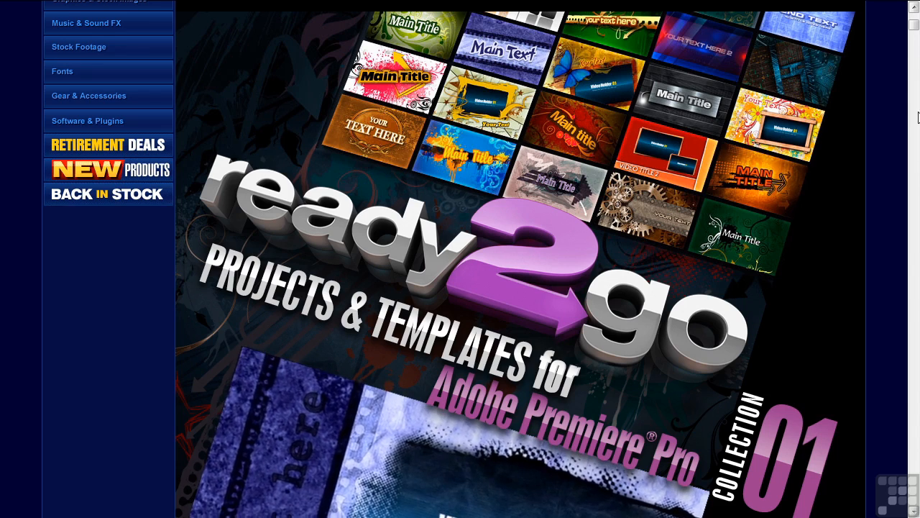
- Review the ready2go Collection 01 page for Adobe Premiere Pro, including its color options, software requirements and system requirements
{"action": "left_click_drag", "start_coordinate": [914, 25], "coordinate": [914, 32]}
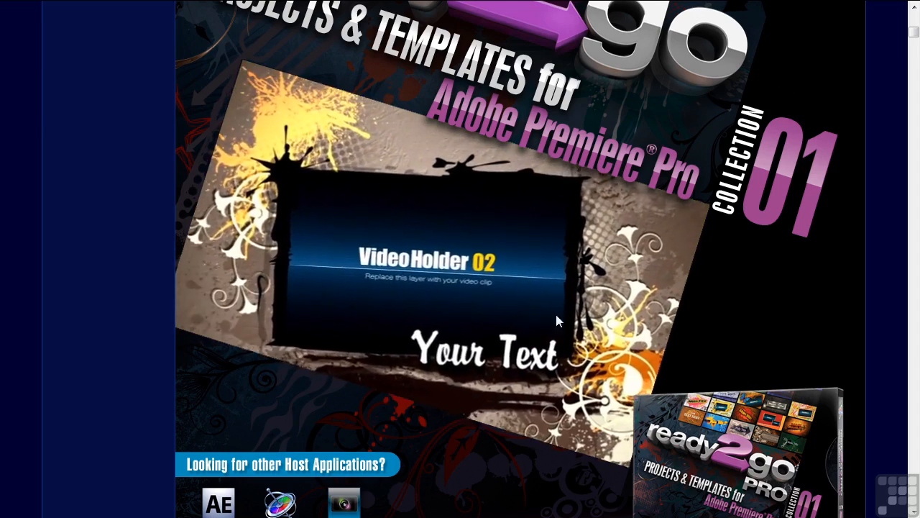
{"action": "left_click_drag", "start_coordinate": [915, 38], "coordinate": [915, 77]}
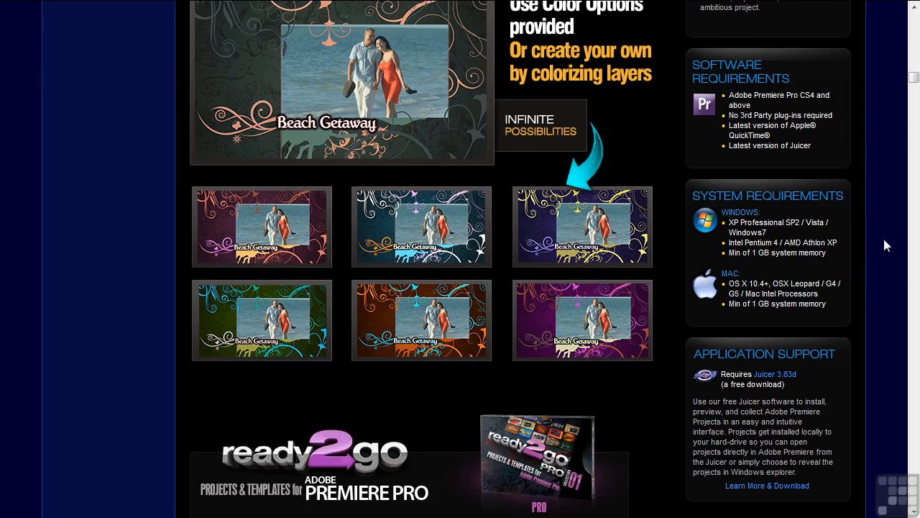
{"action": "left_click_drag", "start_coordinate": [913, 77], "coordinate": [914, 36]}
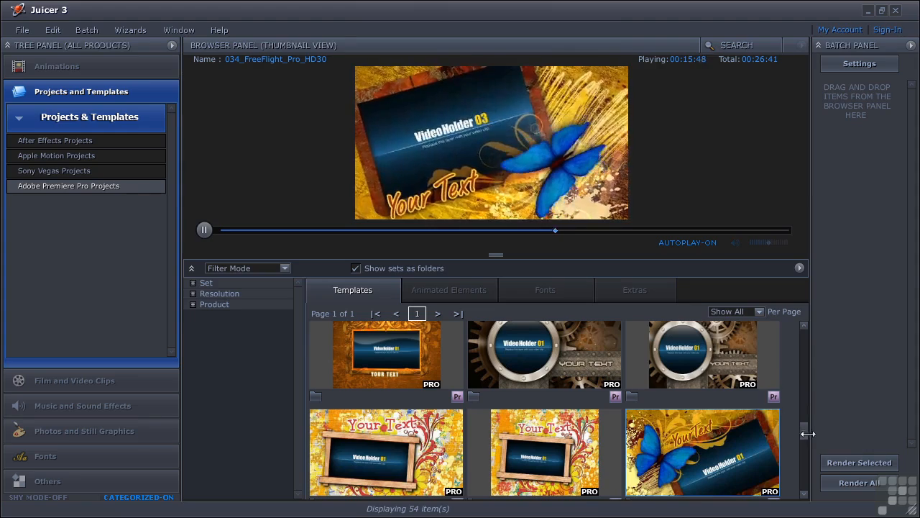
- Preview the Heading East HD and Free Flight HD templates among the Adobe Premiere Pro projects in Juicer 3
{"action": "left_click_drag", "start_coordinate": [806, 433], "coordinate": [812, 338]}
{"action": "left_click", "coordinate": [396, 381]}
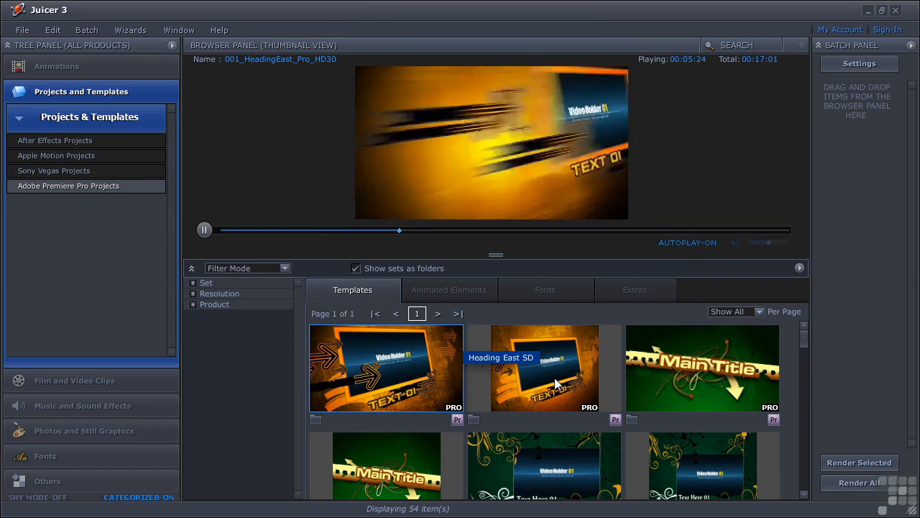
{"action": "left_click_drag", "start_coordinate": [804, 341], "coordinate": [810, 436]}
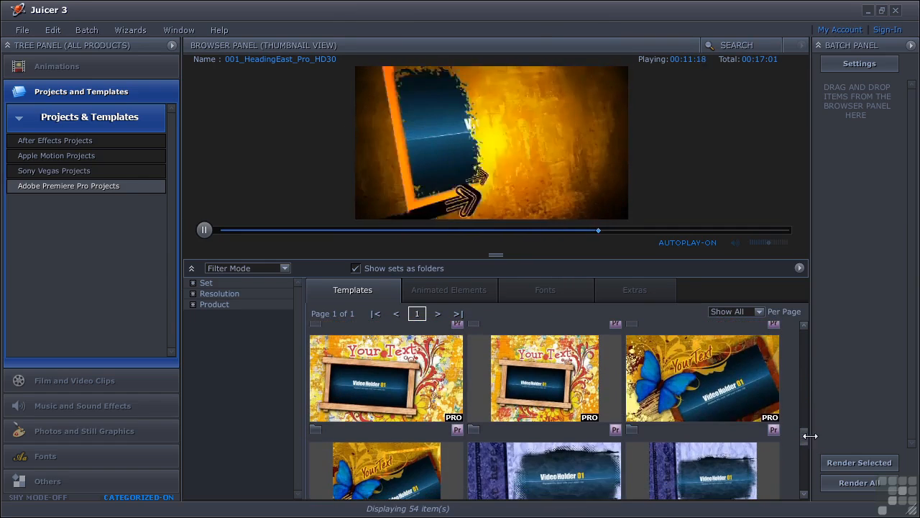
{"action": "left_click", "coordinate": [727, 400]}
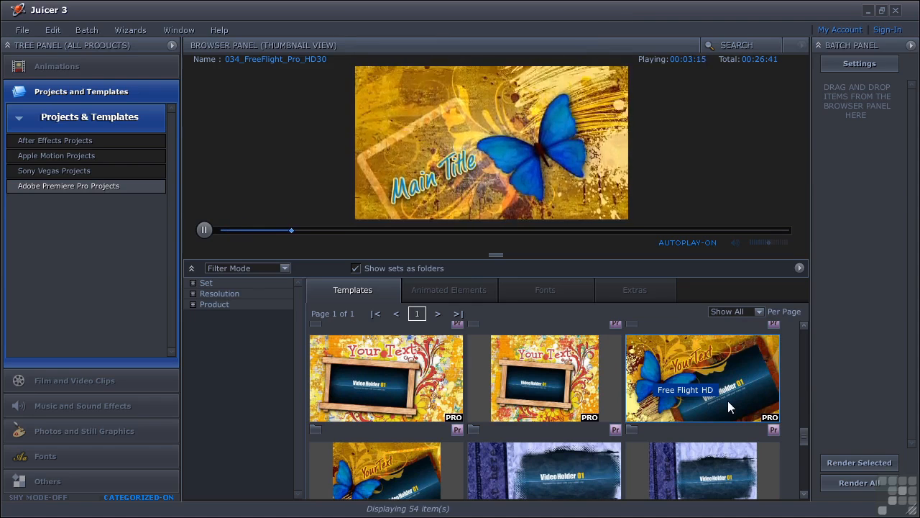
- Examine the options for sending the Free Flight HD project to Adobe Premiere Pro, and switch to Premiere Pro
{"action": "left_click", "coordinate": [773, 431]}
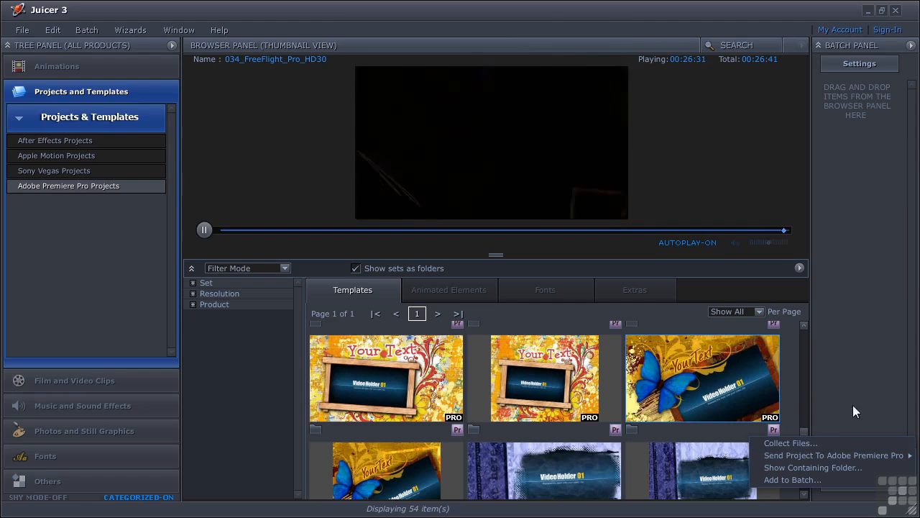
{"action": "mouse_move", "coordinate": [819, 454]}
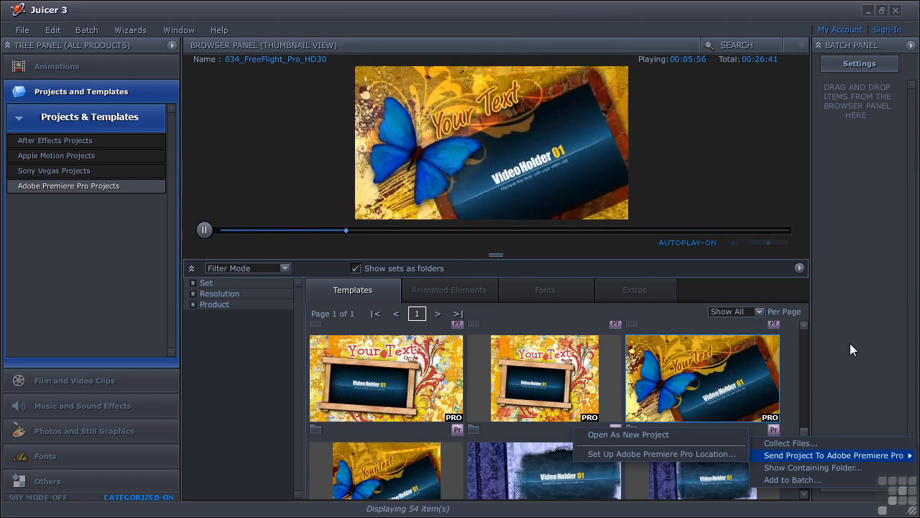
{"action": "left_click", "coordinate": [868, 11]}
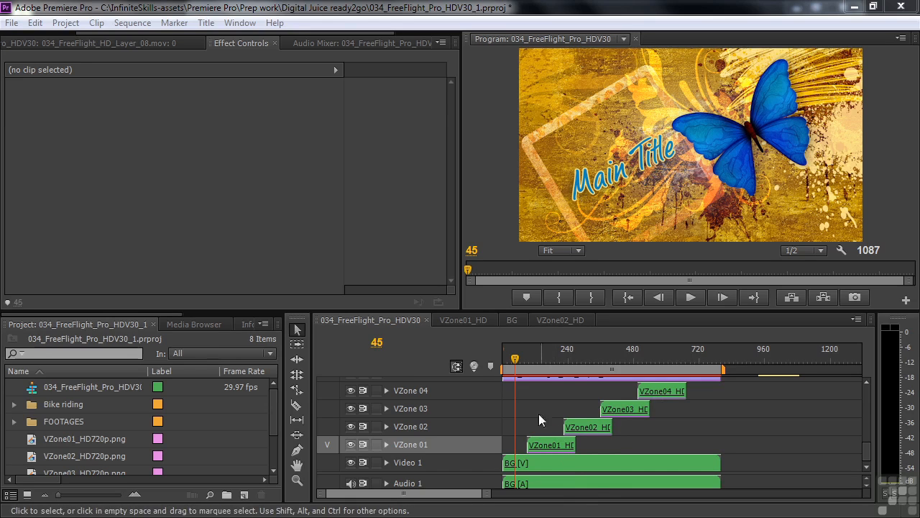
- View frame 153, inspect the nested VZone01_HD placeholder sequence, and return to the main 034_FreeFlight_Pro_HDV30 sequence
{"action": "left_click_drag", "start_coordinate": [514, 358], "coordinate": [545, 361]}
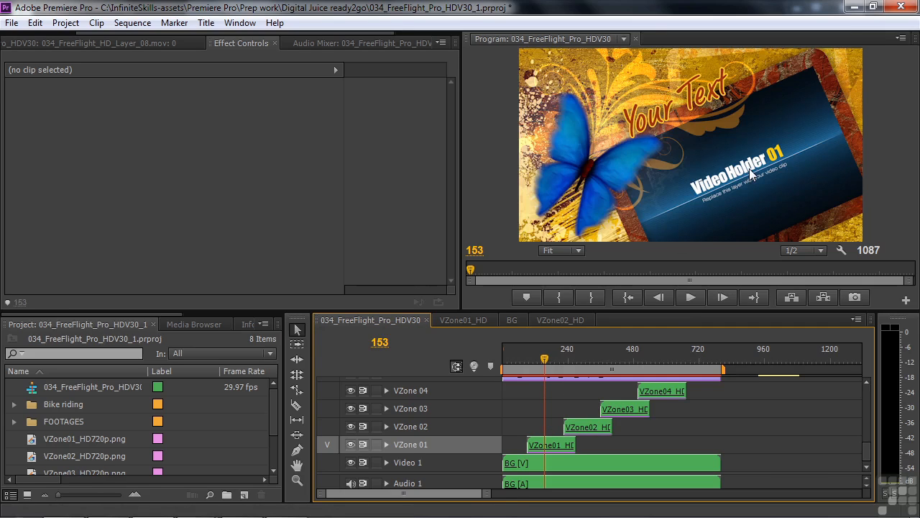
{"action": "double_click", "coordinate": [543, 442]}
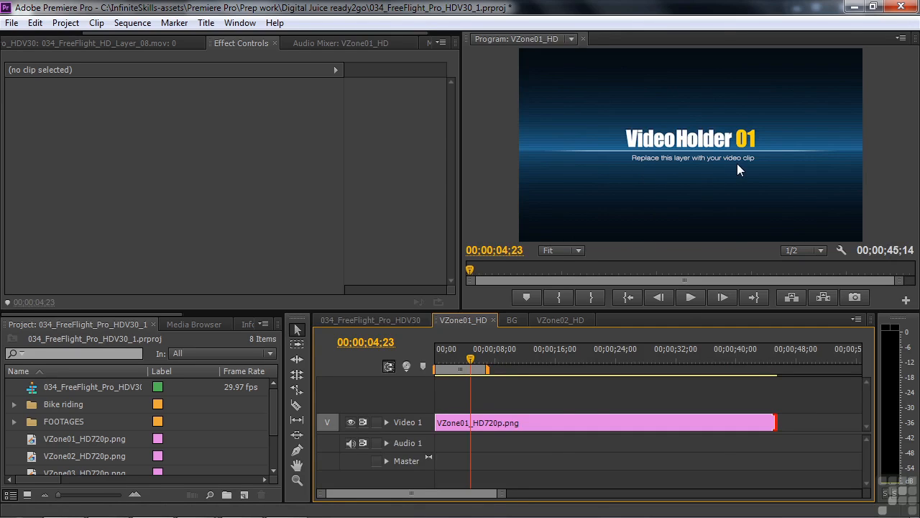
{"action": "left_click", "coordinate": [384, 319]}
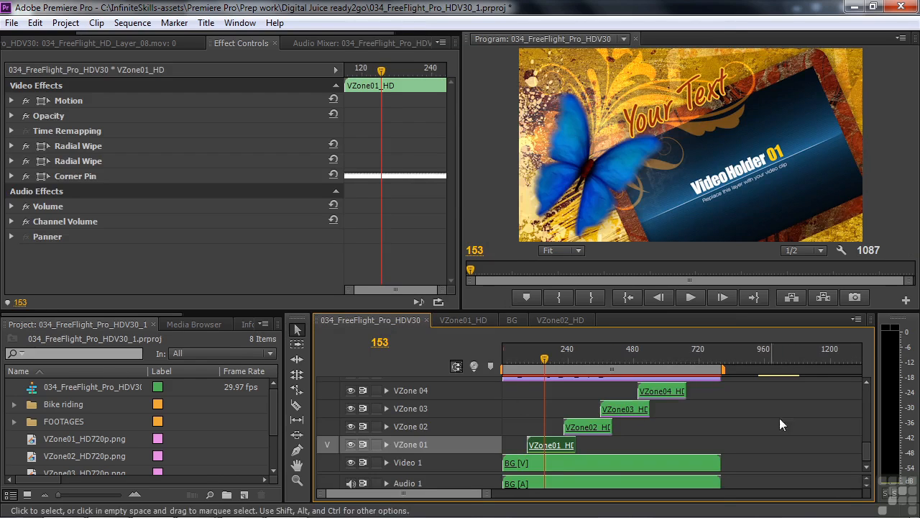
- Inspect the Main Title clip at frame 61, the Your Text clip at frame 153, and the FreeFlight movie layers
{"action": "left_click_drag", "start_coordinate": [866, 449], "coordinate": [869, 405]}
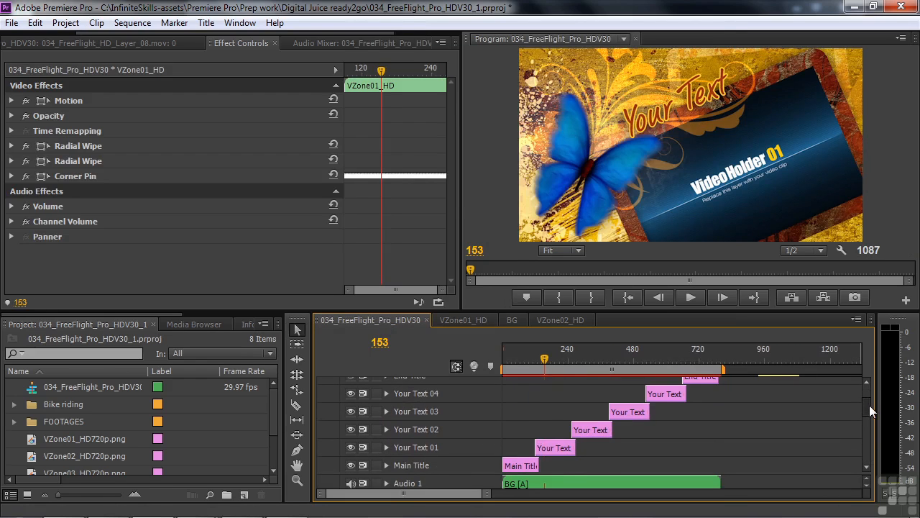
{"action": "left_click", "coordinate": [515, 463]}
{"action": "left_click", "coordinate": [520, 358]}
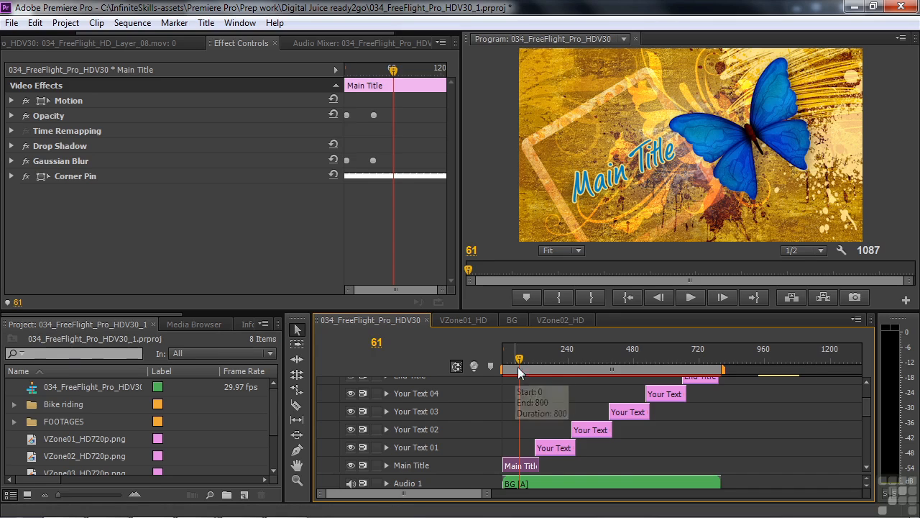
{"action": "left_click_drag", "start_coordinate": [524, 360], "coordinate": [550, 365]}
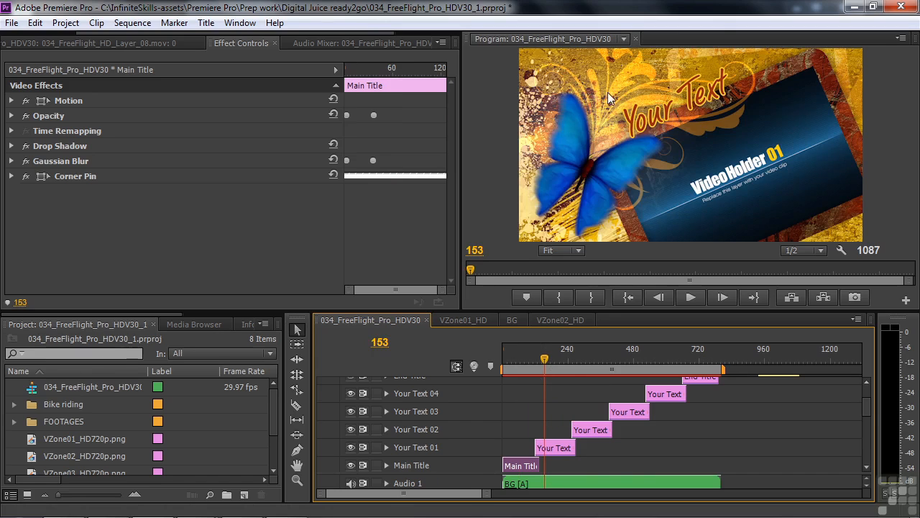
{"action": "left_click_drag", "start_coordinate": [868, 406], "coordinate": [828, 422]}
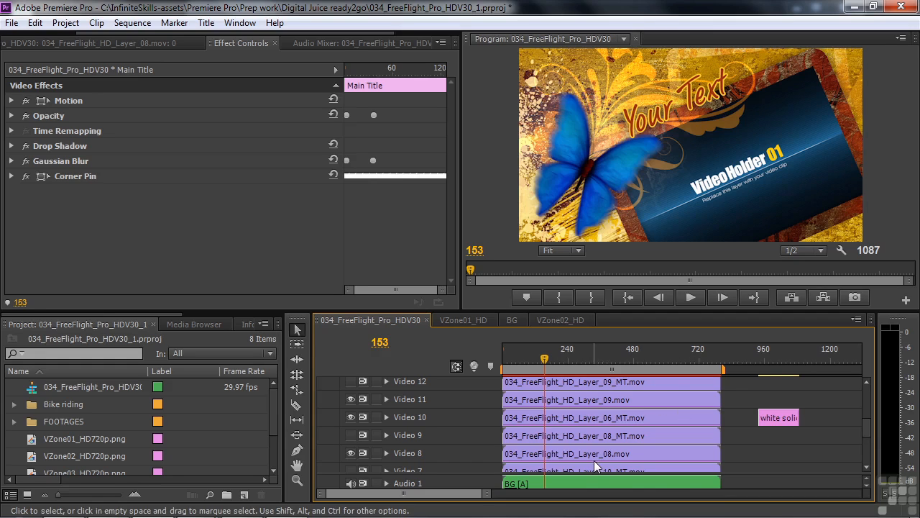
- Open the nested BG sequence from Video 1, examine its movie and matte layers, and return to the main sequence
{"action": "left_click", "coordinate": [863, 428]}
{"action": "left_click_drag", "start_coordinate": [865, 427], "coordinate": [862, 451]}
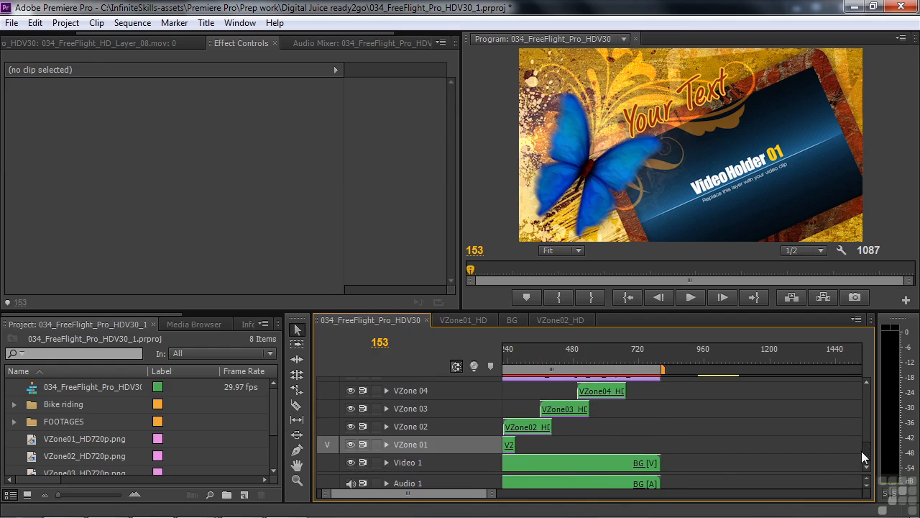
{"action": "left_click_drag", "start_coordinate": [547, 496], "coordinate": [437, 501]}
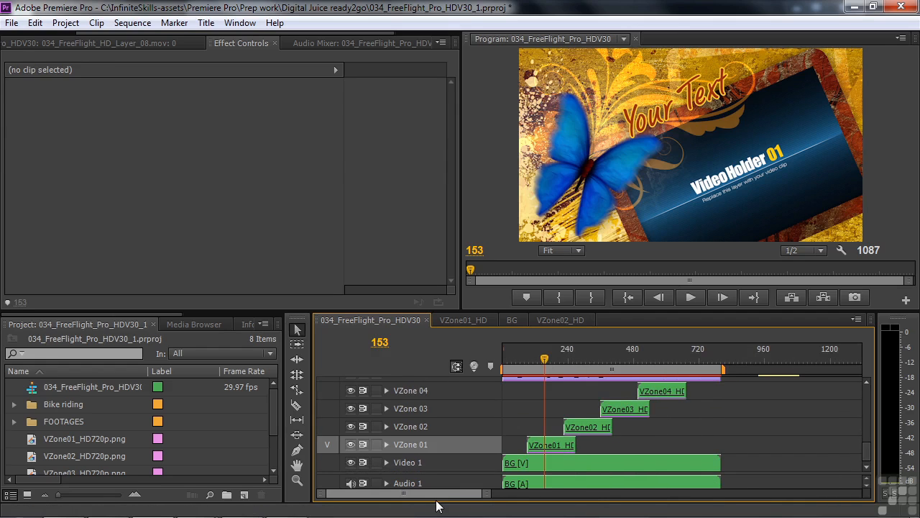
{"action": "left_click", "coordinate": [583, 465]}
{"action": "double_click", "coordinate": [584, 461]}
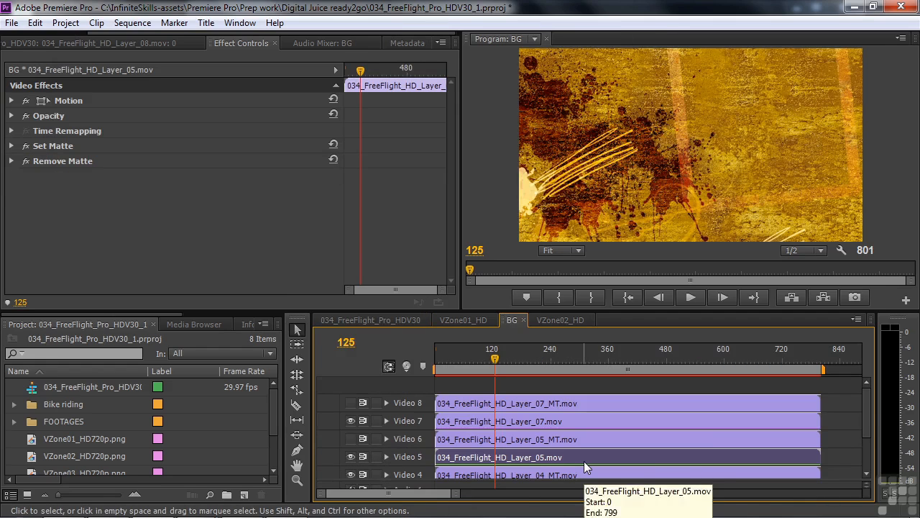
{"action": "mouse_move", "coordinate": [869, 399]}
{"action": "left_mouse_down"}
{"action": "mouse_move", "coordinate": [857, 448]}
{"action": "mouse_move", "coordinate": [865, 409]}
{"action": "left_mouse_up"}
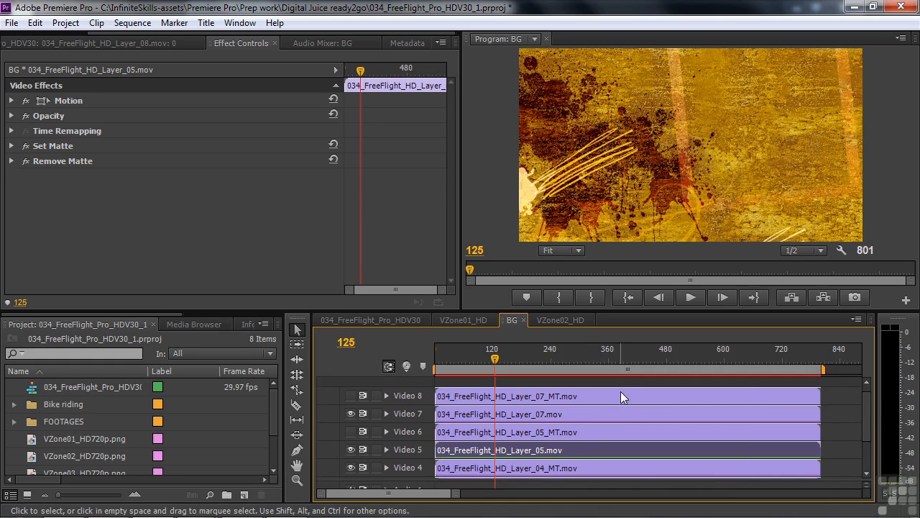
{"action": "left_click_drag", "start_coordinate": [864, 428], "coordinate": [875, 394]}
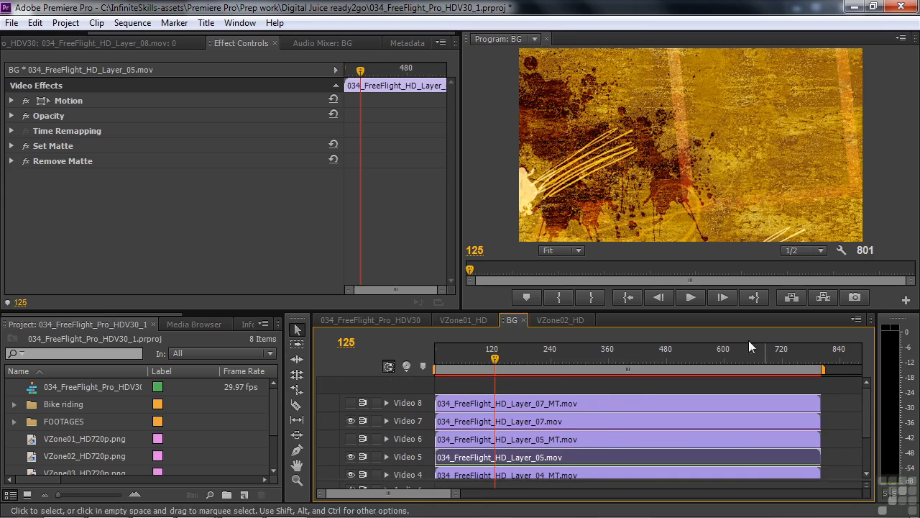
{"action": "left_click", "coordinate": [421, 320]}
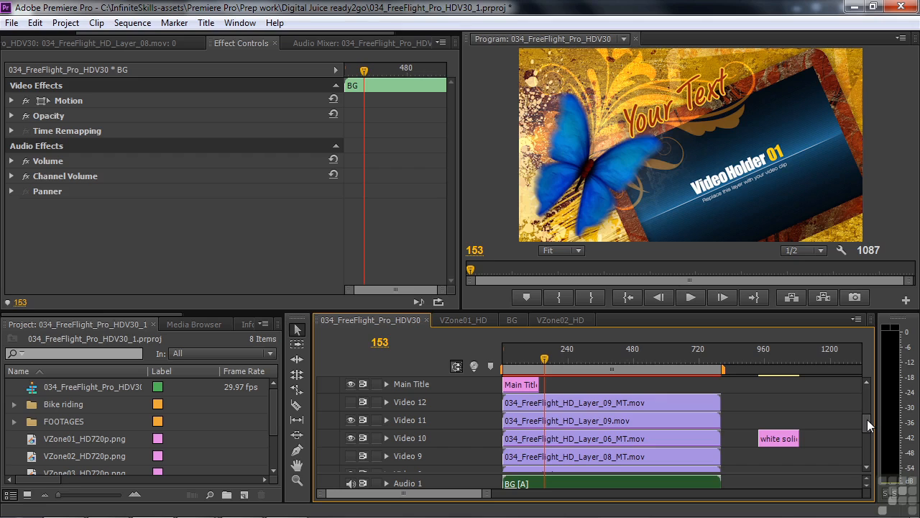
- Move the Layer_09 and Layer_09_MT clips together so they start at frame 675 above the white solid, and view frame 981
{"action": "left_click", "coordinate": [678, 386]}
{"action": "left_click_drag", "start_coordinate": [661, 386], "coordinate": [703, 425]}
{"action": "left_click_drag", "start_coordinate": [643, 403], "coordinate": [834, 409]}
{"action": "left_click", "coordinate": [762, 358]}
{"action": "mouse_move", "coordinate": [764, 353]}
{"action": "left_mouse_down"}
{"action": "mouse_move", "coordinate": [775, 359]}
{"action": "mouse_move", "coordinate": [765, 356]}
{"action": "left_mouse_up"}
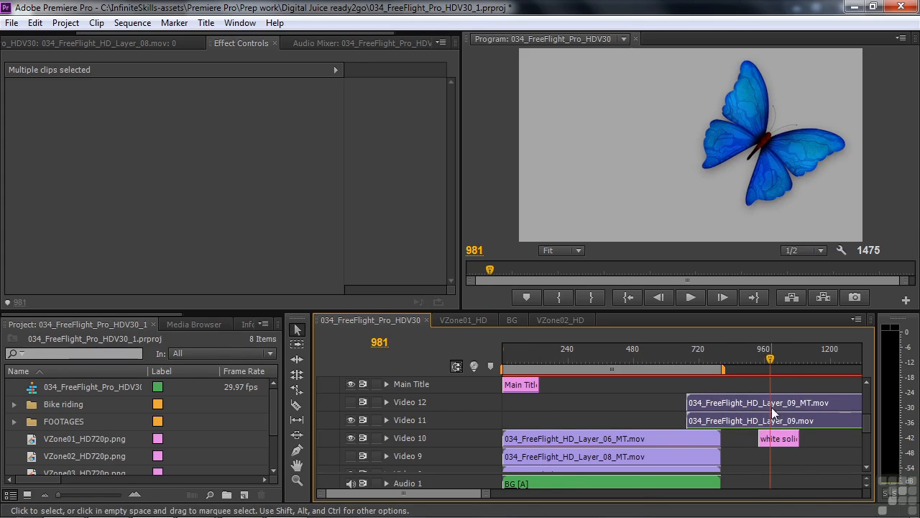
- Reposition the white solid on Video 10 beneath the butterfly clips so that it covers frame 966, and place the playhead there
{"action": "mouse_move", "coordinate": [770, 355]}
{"action": "left_mouse_down"}
{"action": "mouse_move", "coordinate": [781, 367]}
{"action": "mouse_move", "coordinate": [775, 363]}
{"action": "left_mouse_up"}
{"action": "left_click_drag", "start_coordinate": [780, 437], "coordinate": [806, 444]}
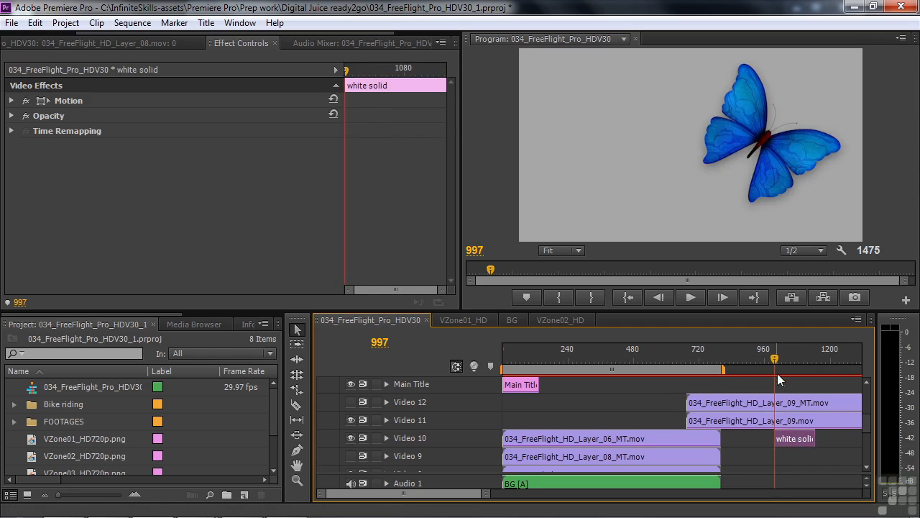
{"action": "left_click_drag", "start_coordinate": [774, 352], "coordinate": [765, 361]}
{"action": "left_click_drag", "start_coordinate": [791, 438], "coordinate": [768, 439]}
{"action": "left_click", "coordinate": [766, 360]}
- Inspect the Set Matte settings on Layer_09.mov, and view its Layer_09_MT.mov matte clip at source frame 88
{"action": "left_click", "coordinate": [756, 422]}
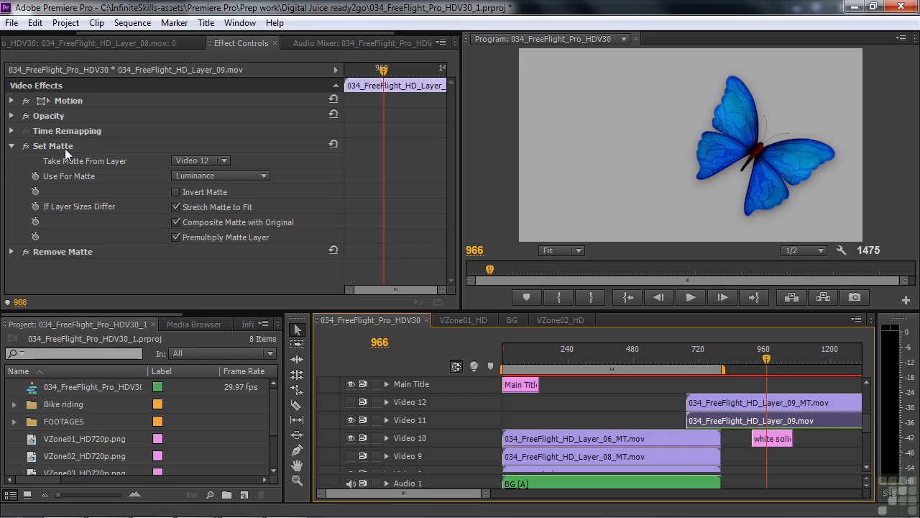
{"action": "left_click", "coordinate": [782, 404]}
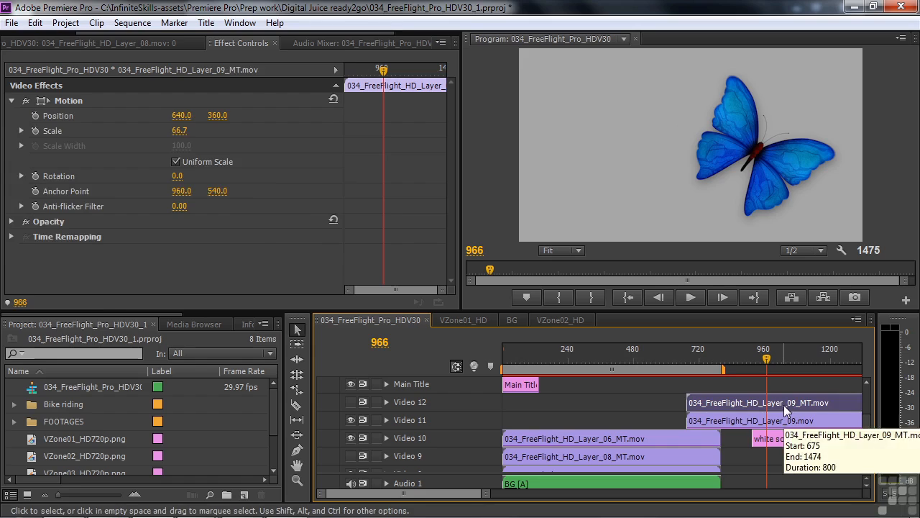
{"action": "double_click", "coordinate": [786, 410]}
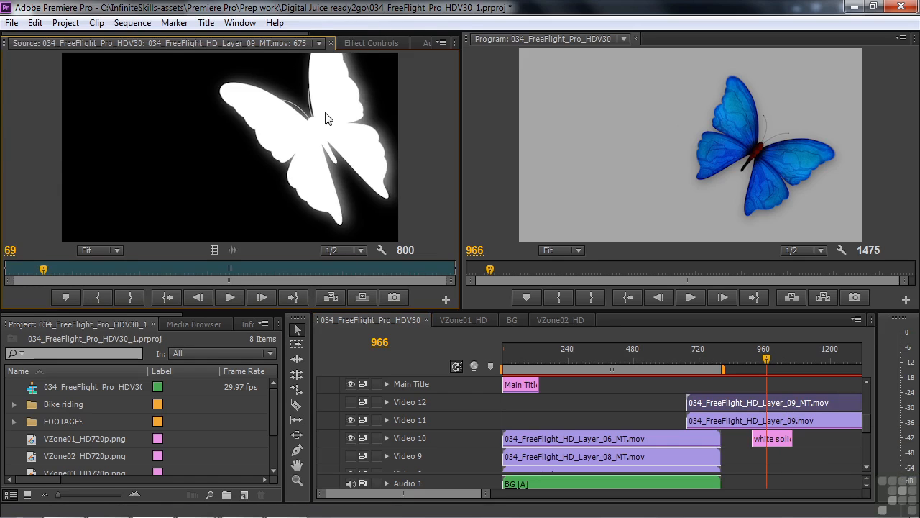
{"action": "mouse_move", "coordinate": [45, 266]}
{"action": "left_mouse_down"}
{"action": "mouse_move", "coordinate": [78, 276]}
{"action": "mouse_move", "coordinate": [47, 279]}
{"action": "mouse_move", "coordinate": [64, 289]}
{"action": "mouse_move", "coordinate": [48, 291]}
{"action": "mouse_move", "coordinate": [50, 273]}
{"action": "mouse_move", "coordinate": [63, 276]}
{"action": "mouse_move", "coordinate": [55, 277]}
{"action": "left_mouse_up"}
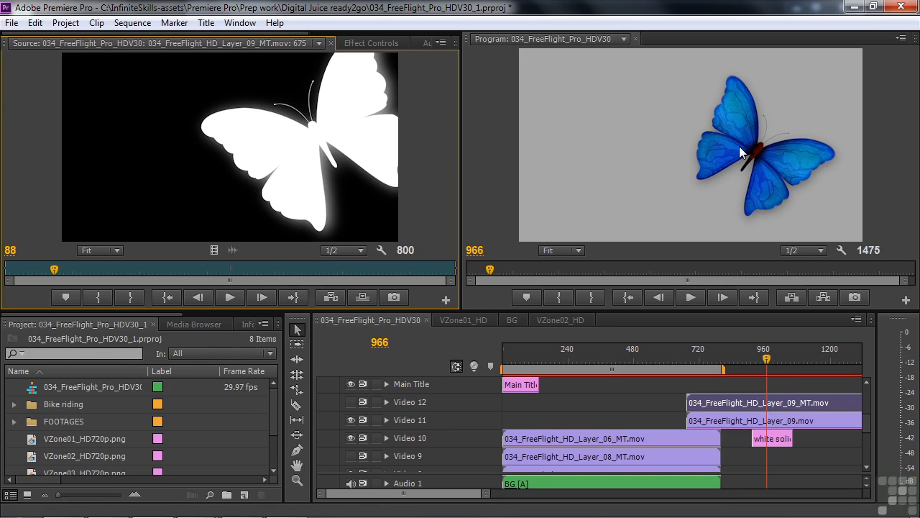
- Turn the Set Matte effect on Layer_09.mov off and back on to compare the butterfly with and without its matte
{"action": "left_click", "coordinate": [775, 423]}
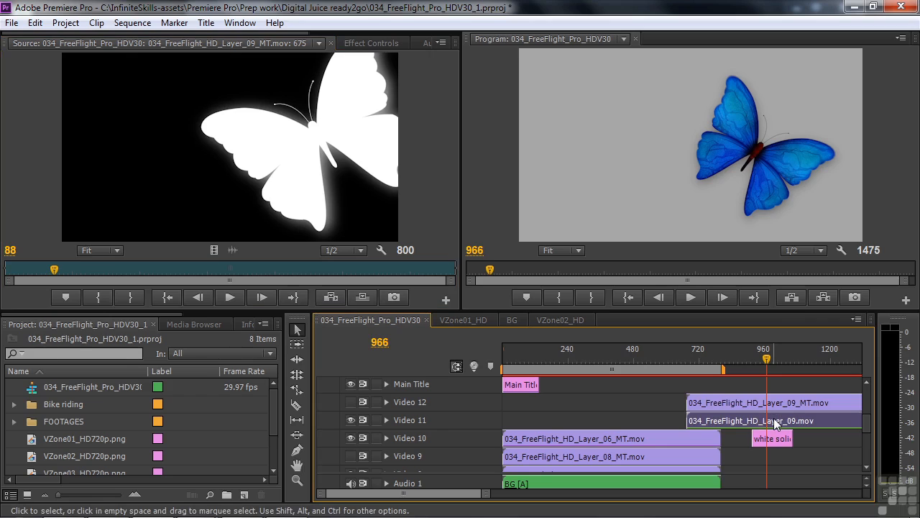
{"action": "left_click", "coordinate": [354, 42]}
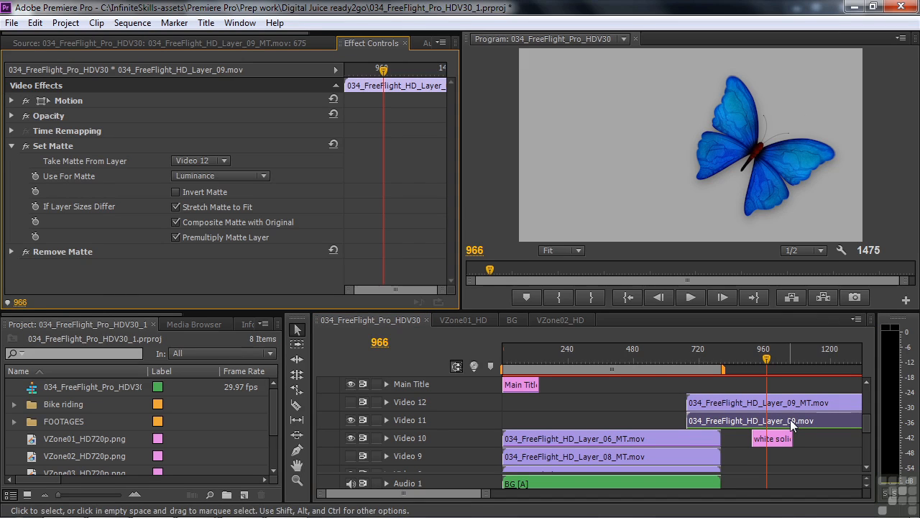
{"action": "left_click", "coordinate": [30, 145]}
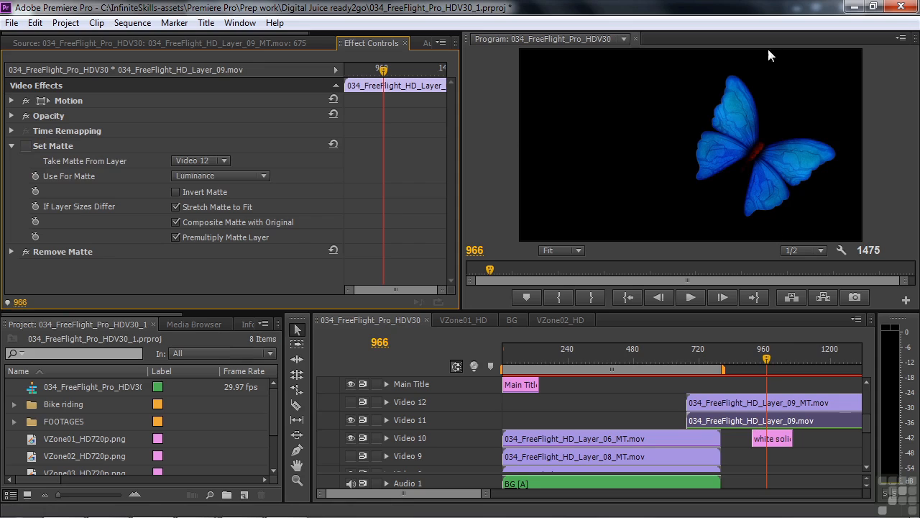
{"action": "left_click", "coordinate": [26, 146]}
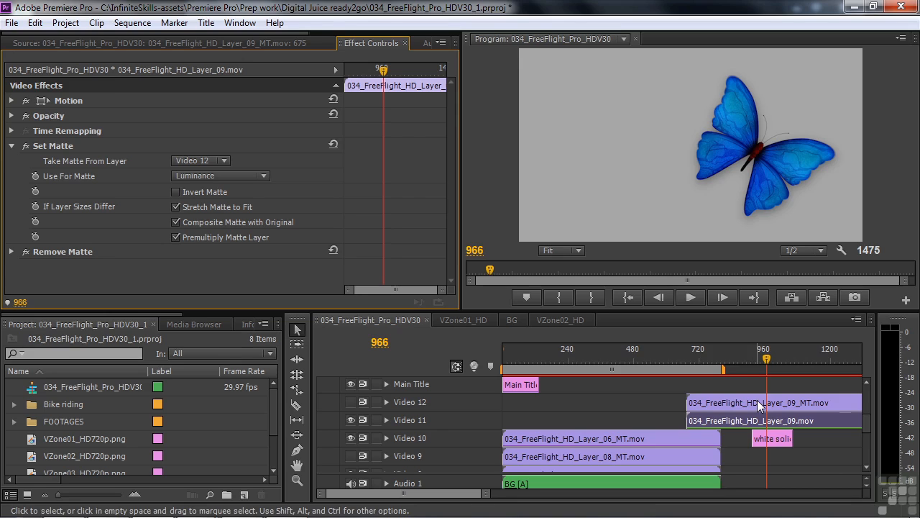
- Magnify the program view to 200%, and move the white solid clip past frame 966 to examine the butterfly's edge without it
{"action": "left_click", "coordinate": [578, 251]}
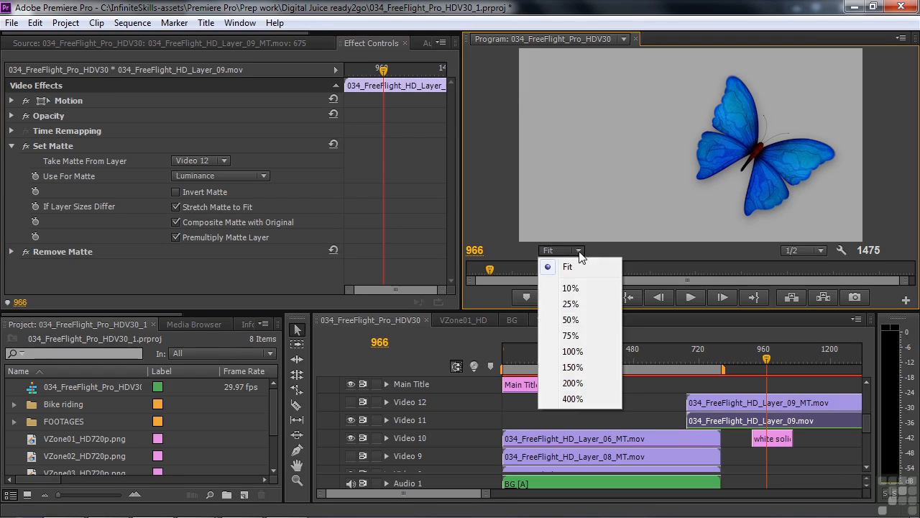
{"action": "left_click", "coordinate": [579, 382]}
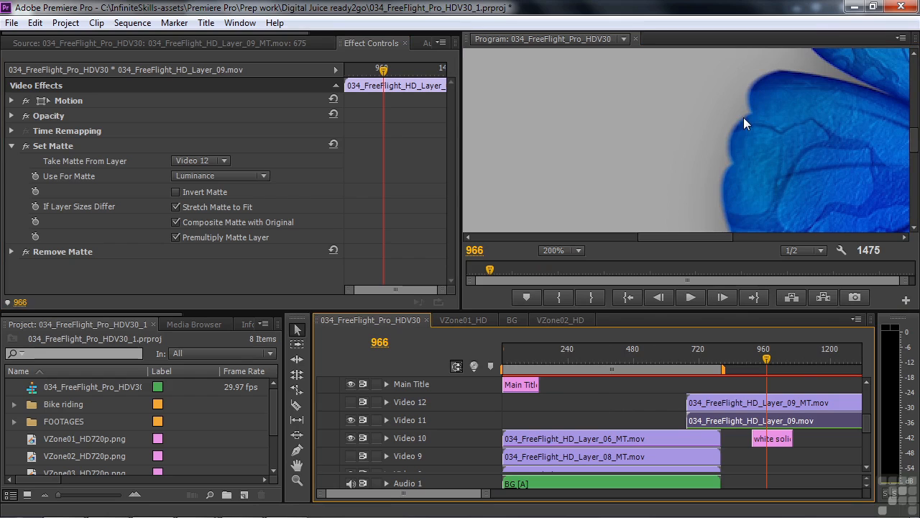
{"action": "left_click_drag", "start_coordinate": [771, 438], "coordinate": [797, 441]}
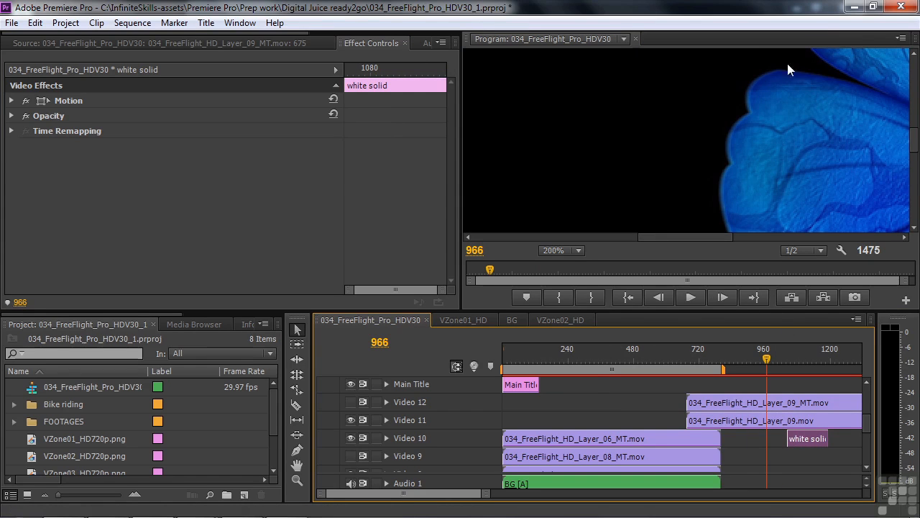
- Turn the Remove Matte effect on Layer_09.mov off and back on to compare the butterfly's edge with and without it
{"action": "left_click", "coordinate": [760, 421]}
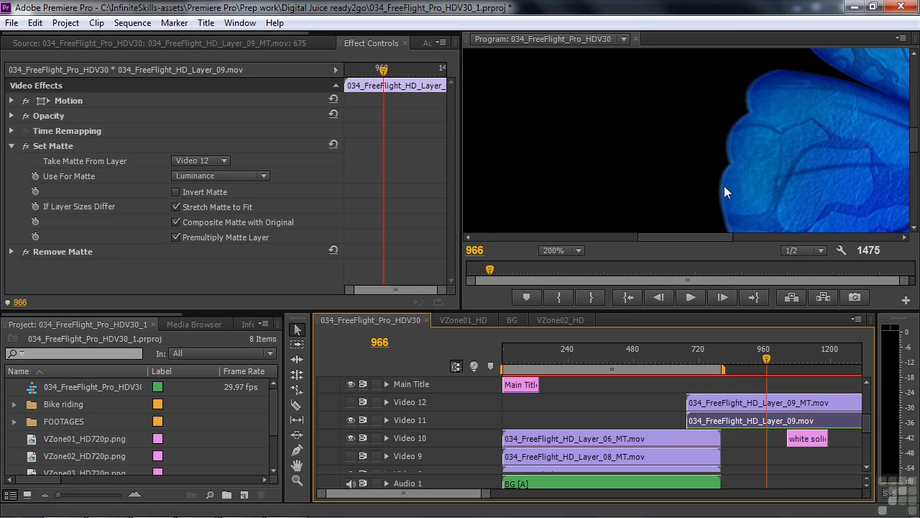
{"action": "left_click", "coordinate": [25, 251]}
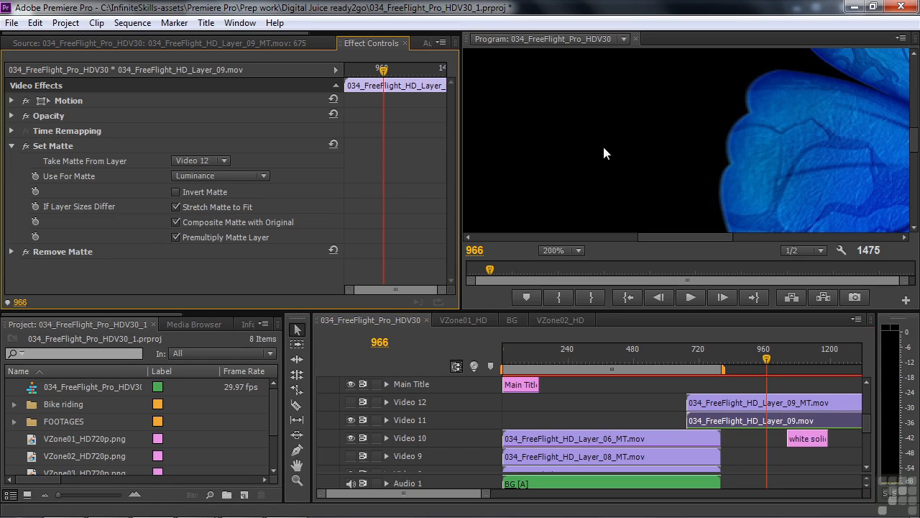
{"action": "left_click", "coordinate": [25, 251]}
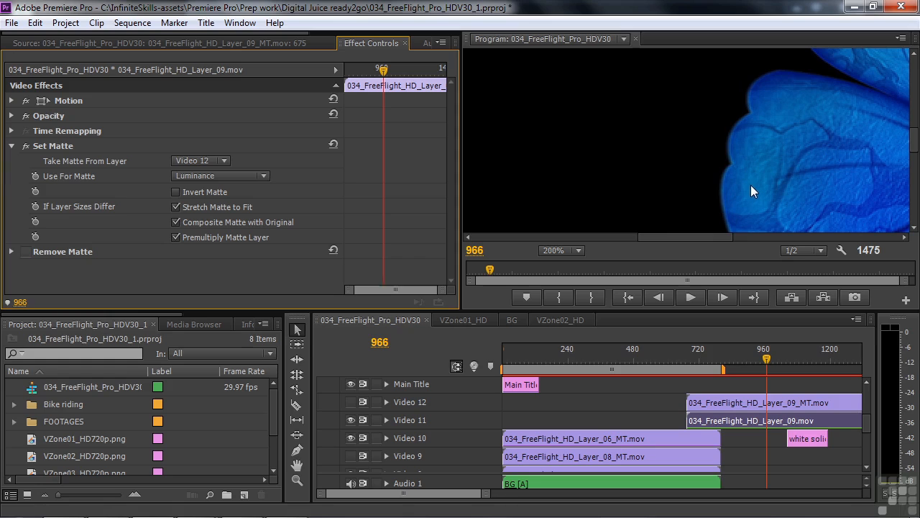
{"action": "left_click", "coordinate": [24, 251]}
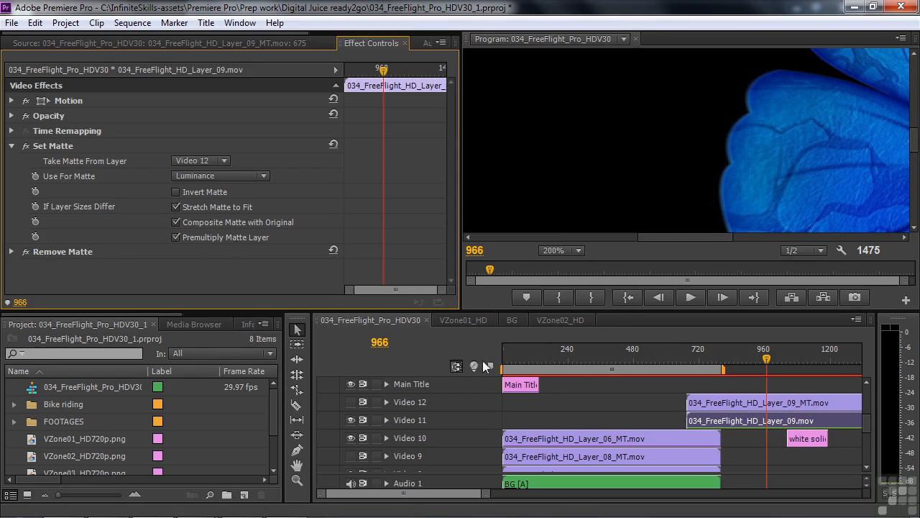
- Move the Layer_09.mov and Layer_09_MT.mov clips on Video 11 and Video 12 together back to the start of the sequence
{"action": "left_click", "coordinate": [619, 402]}
{"action": "left_click_drag", "start_coordinate": [738, 386], "coordinate": [767, 436]}
{"action": "left_click_drag", "start_coordinate": [761, 399], "coordinate": [576, 402]}
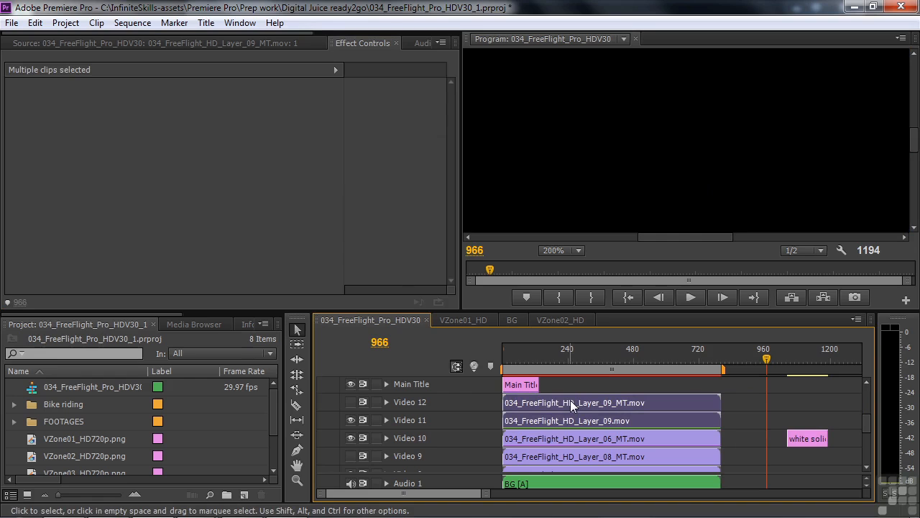
- Place the playhead at frame 32, within the Main Title clip, and set the program view's magnification to Fit
{"action": "left_click_drag", "start_coordinate": [768, 359], "coordinate": [513, 381]}
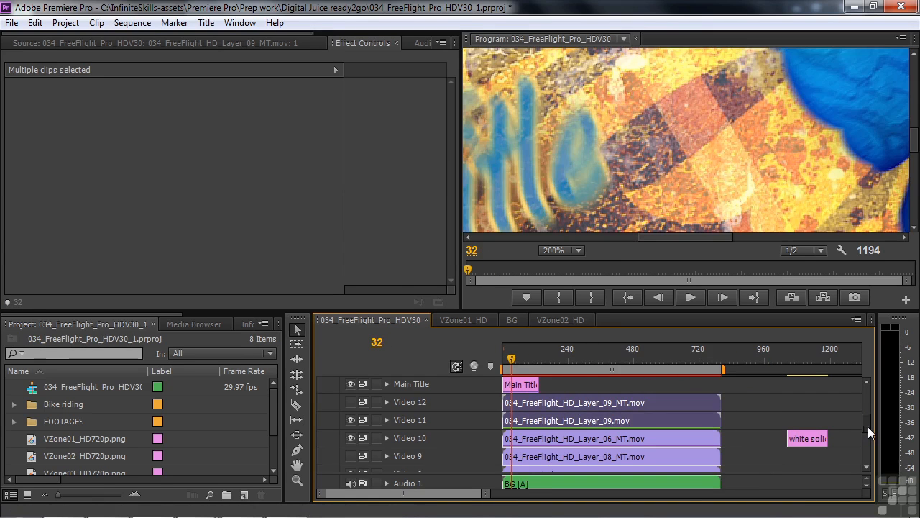
{"action": "left_click_drag", "start_coordinate": [867, 426], "coordinate": [866, 417]}
{"action": "left_click", "coordinate": [562, 250]}
{"action": "left_click", "coordinate": [571, 262]}
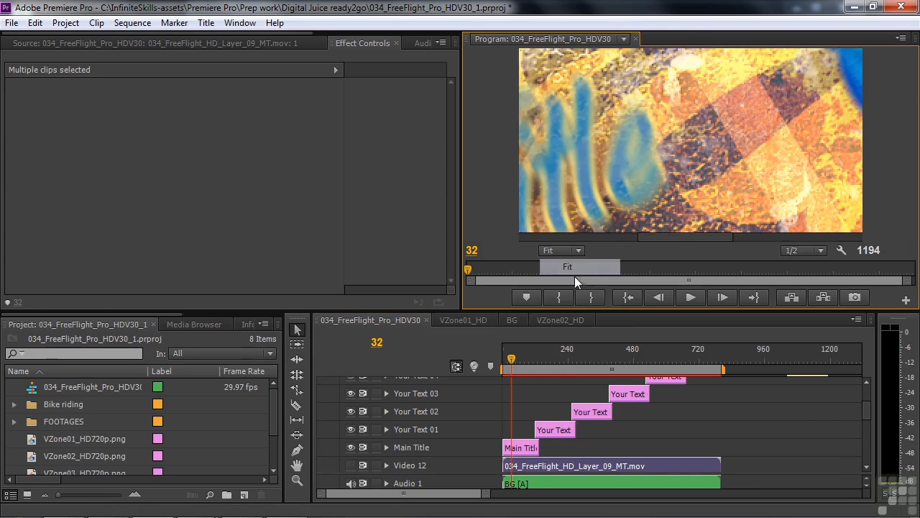
- Change the Main Title text to "My Big Movie", close the title editor, and view the result at frame 39
{"action": "left_click", "coordinate": [522, 447]}
{"action": "double_click", "coordinate": [522, 447]}
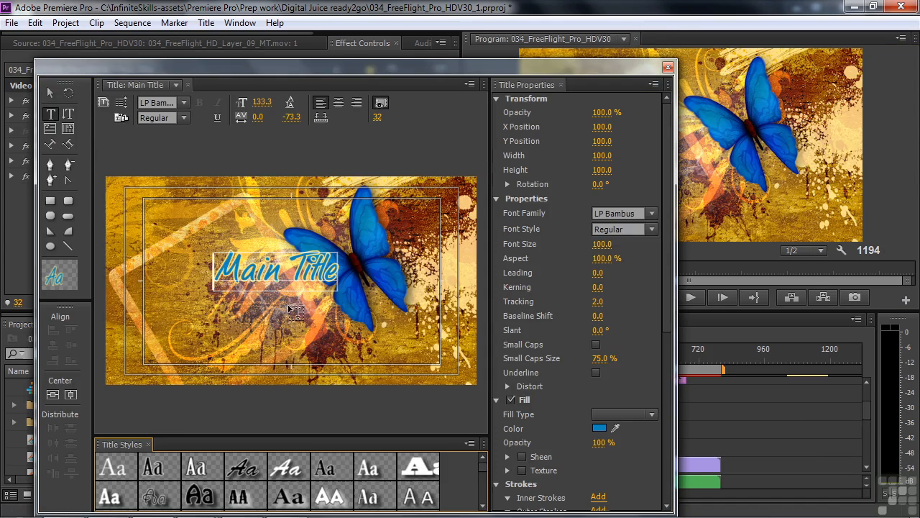
{"action": "left_click_drag", "start_coordinate": [217, 266], "coordinate": [338, 273]}
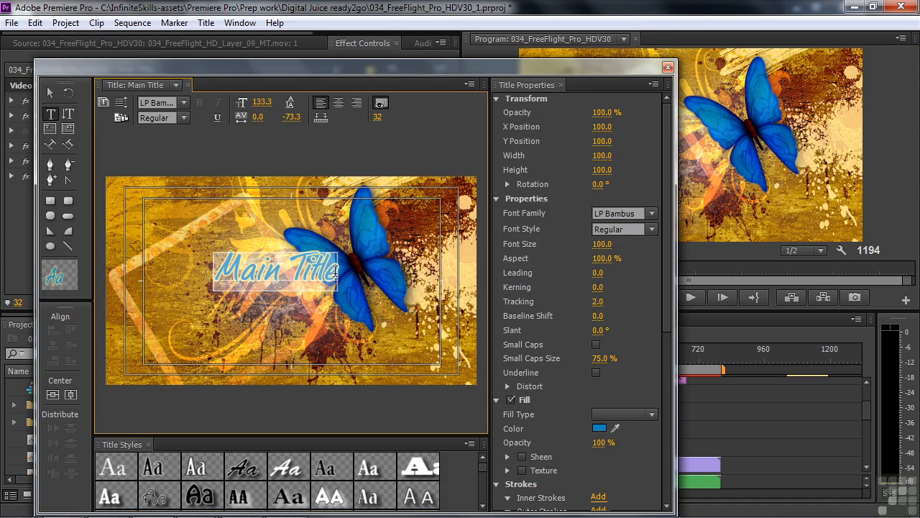
{"action": "type", "text": "My"}
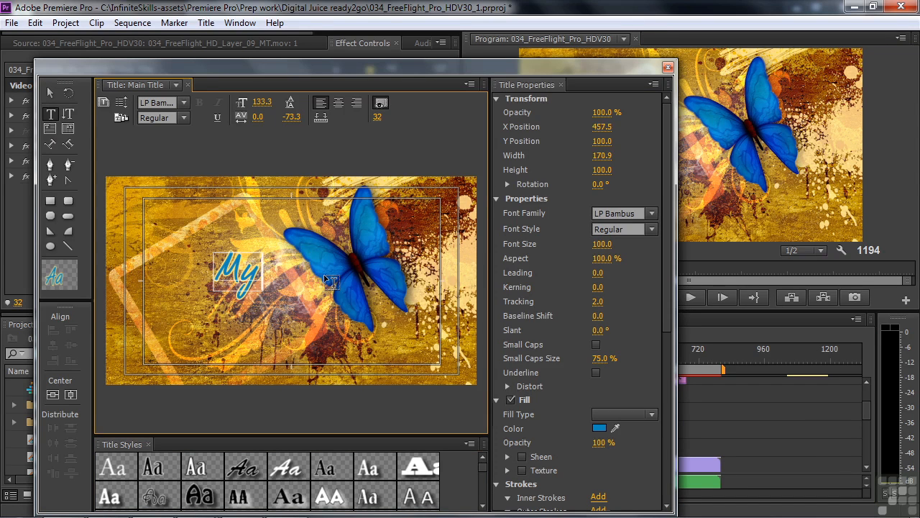
{"action": "type", "text": " Big Movie"}
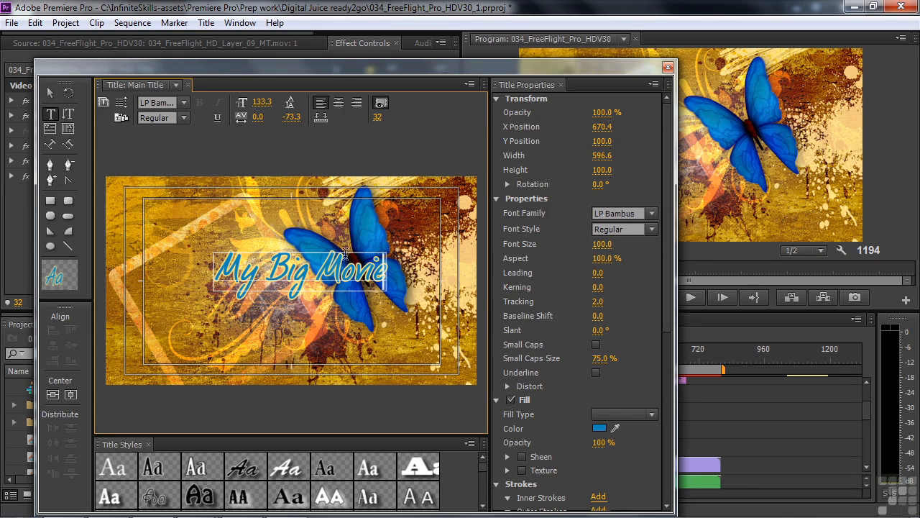
{"action": "left_click", "coordinate": [668, 67]}
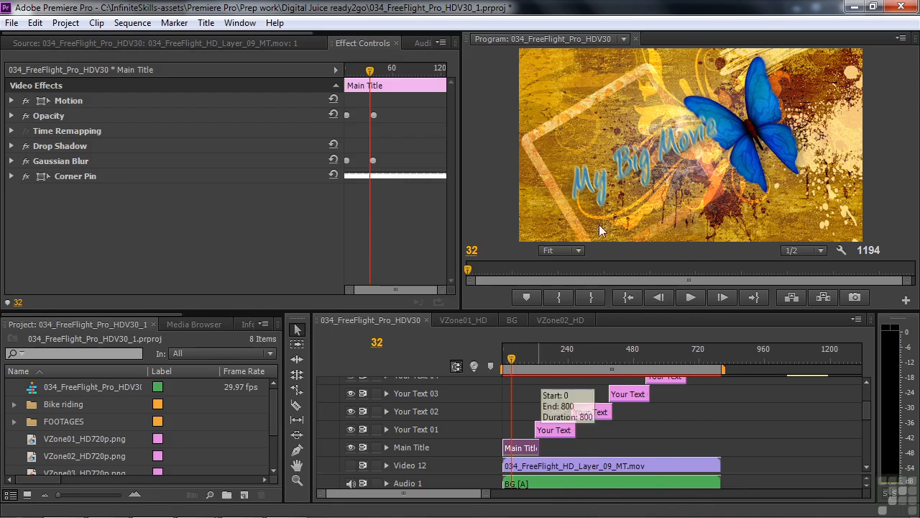
{"action": "left_click_drag", "start_coordinate": [507, 359], "coordinate": [512, 359]}
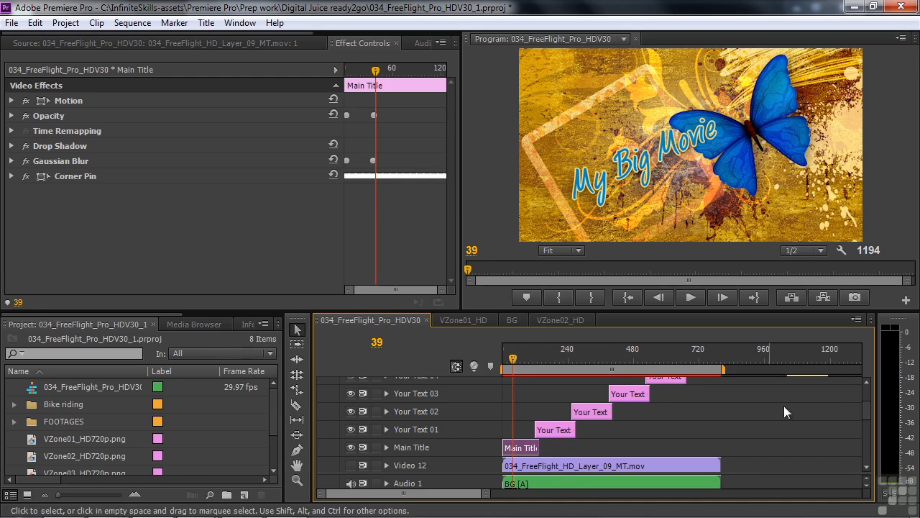
- Open the nested VZone01_HD sequence to view its video placeholder, and return to the main 034_FreeFlight_Pro_HDV30 sequence
{"action": "left_click_drag", "start_coordinate": [866, 406], "coordinate": [858, 451]}
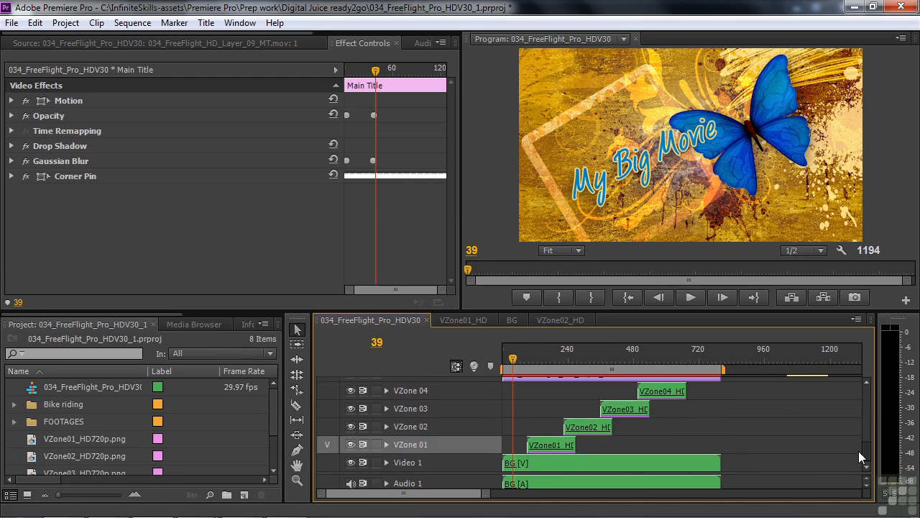
{"action": "double_click", "coordinate": [552, 447]}
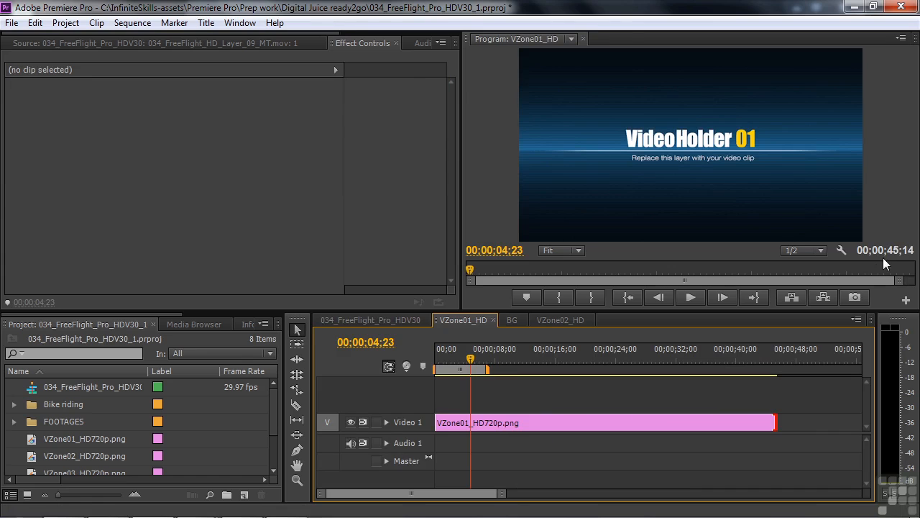
{"action": "left_click", "coordinate": [371, 321]}
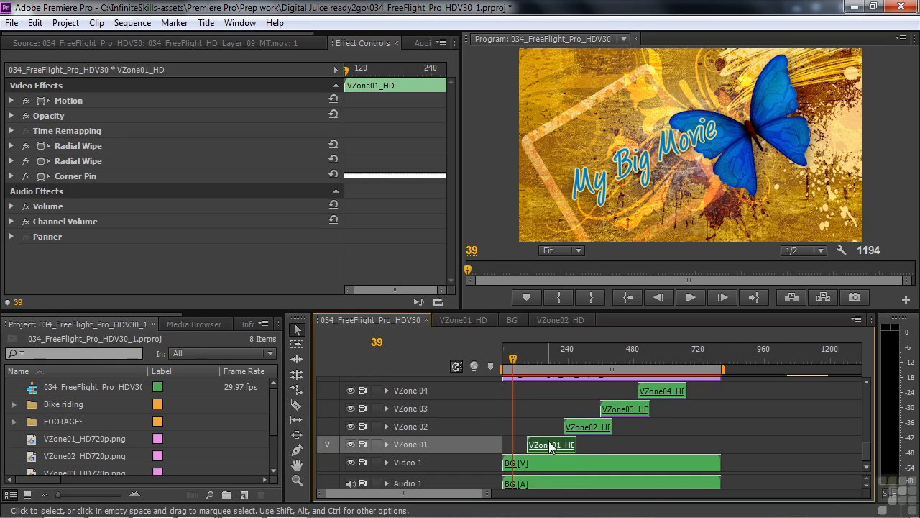
- Switch the main sequence's time display from frames to 30 fps Drop-Frame Timecode
{"action": "mouse_move", "coordinate": [549, 448]}
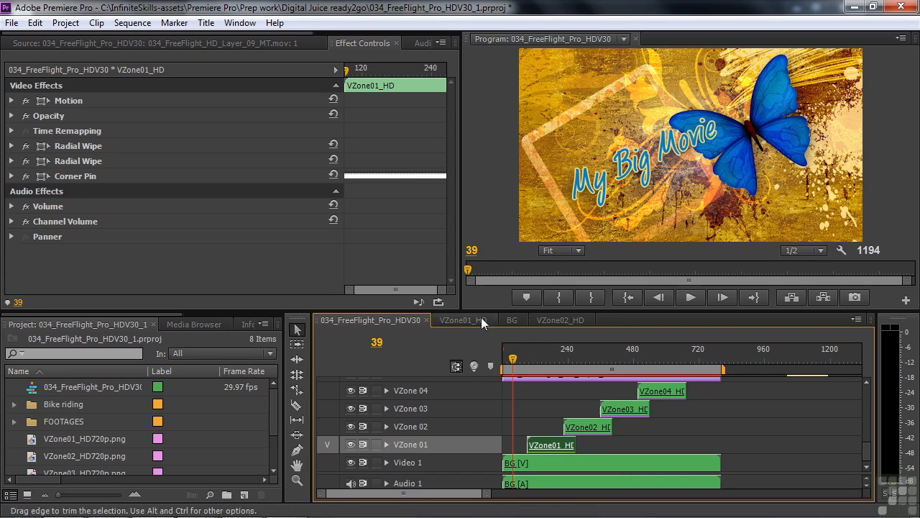
{"action": "right_click", "coordinate": [377, 343]}
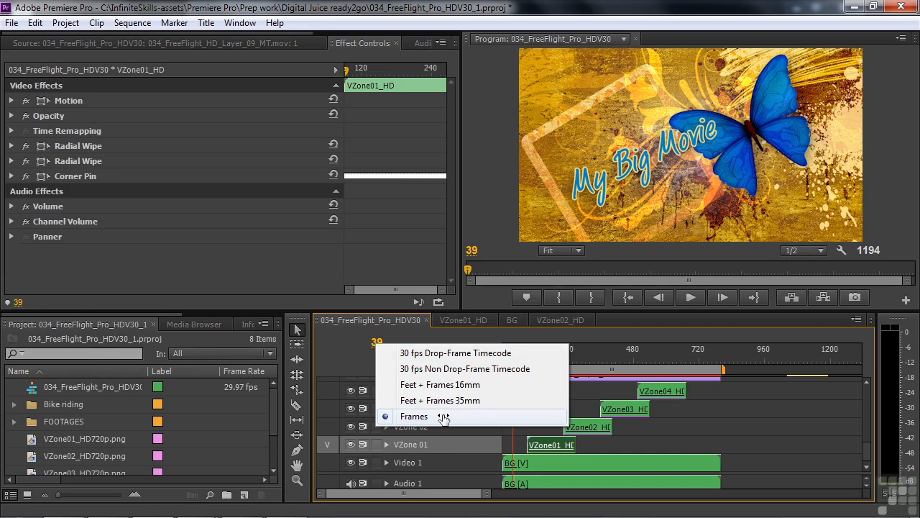
{"action": "left_click", "coordinate": [434, 353]}
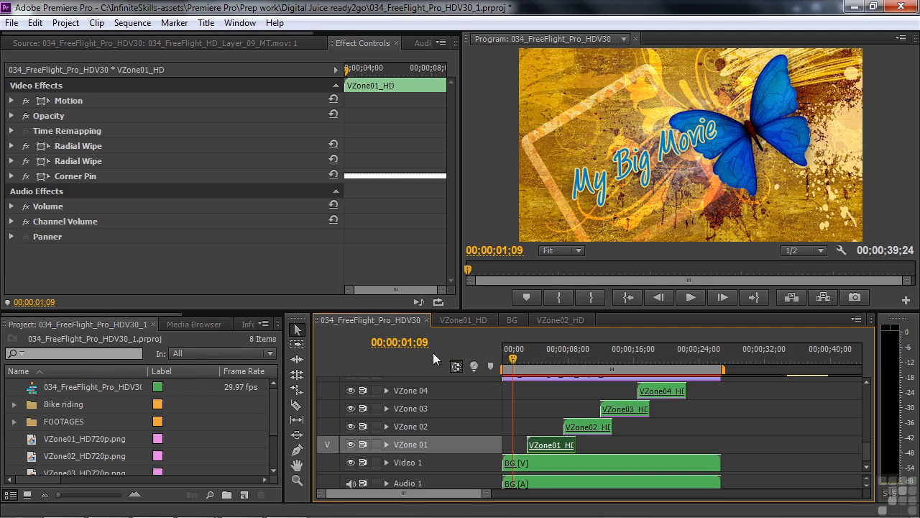
- In the nested VZone01_HD sequence, place the playhead at 00;00;06;21 and shorten the VZone01_HD720p.png placeholder to end there
{"action": "double_click", "coordinate": [553, 445]}
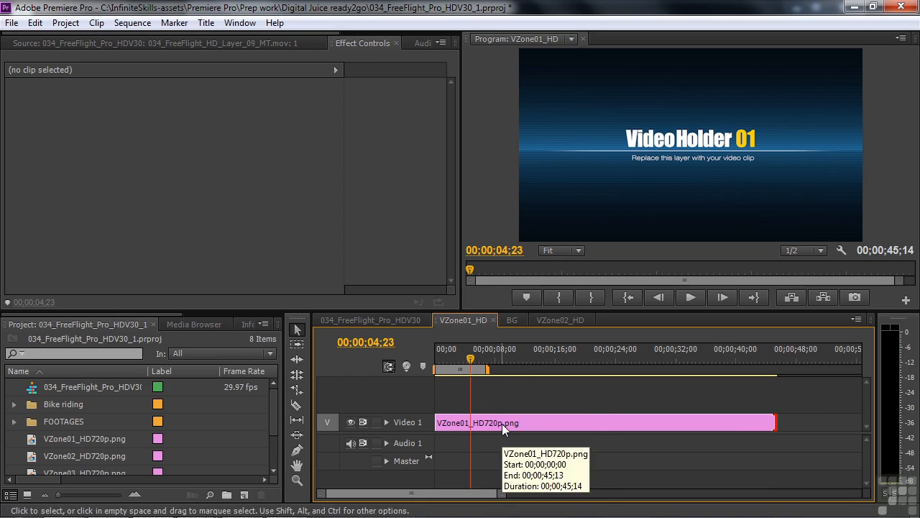
{"action": "left_click_drag", "start_coordinate": [473, 366], "coordinate": [487, 364]}
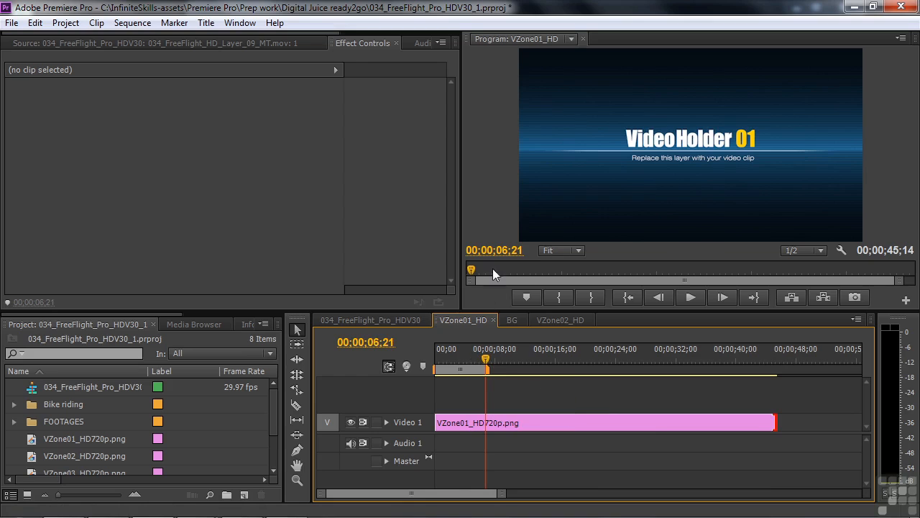
{"action": "left_click_drag", "start_coordinate": [772, 423], "coordinate": [483, 423]}
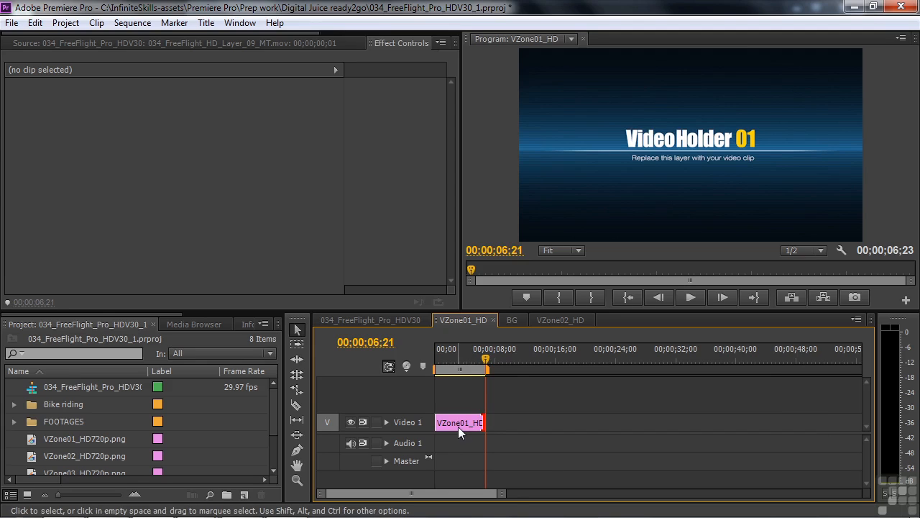
{"action": "mouse_move", "coordinate": [458, 426]}
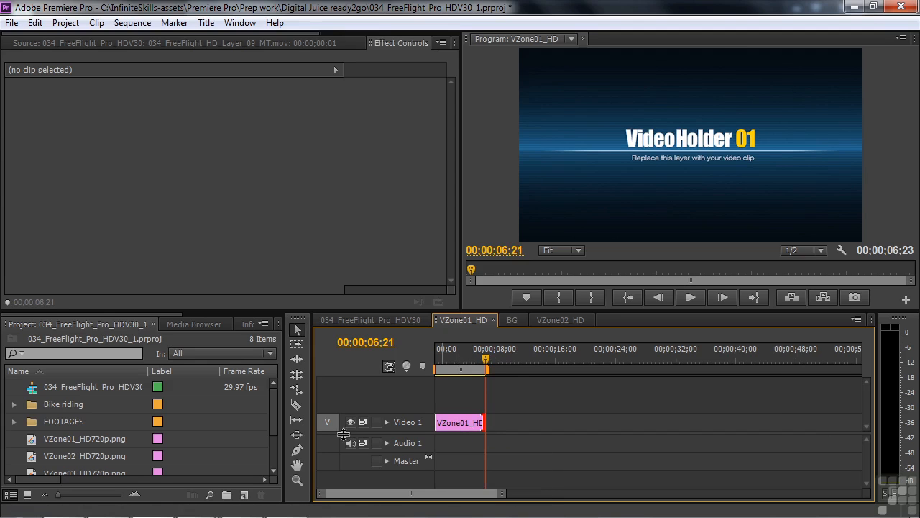
- Expand the Bike riding bin, try placing bike-riding-1.mp4 over the placeholder at the start of Video 1, and undo it
{"action": "left_click", "coordinate": [14, 404]}
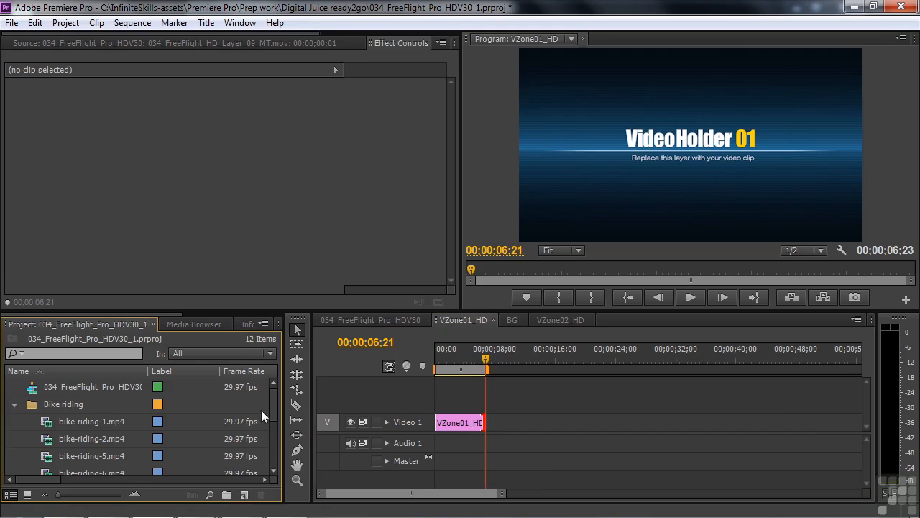
{"action": "left_click_drag", "start_coordinate": [271, 402], "coordinate": [273, 416]}
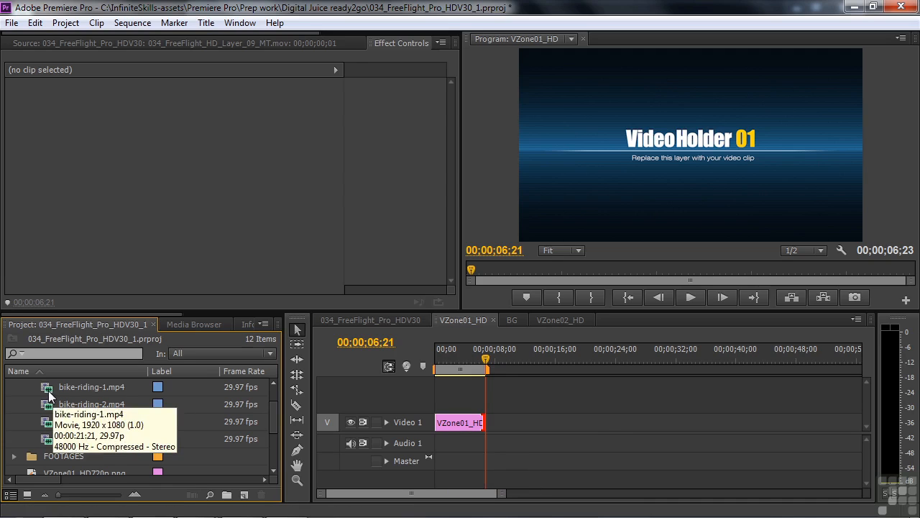
{"action": "left_click_drag", "start_coordinate": [242, 406], "coordinate": [423, 427]}
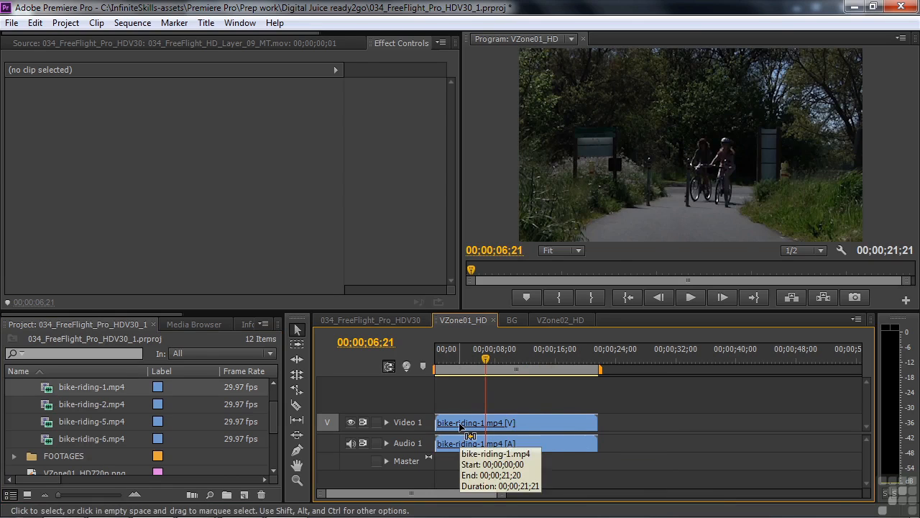
{"action": "key", "text": "ctrl+z"}
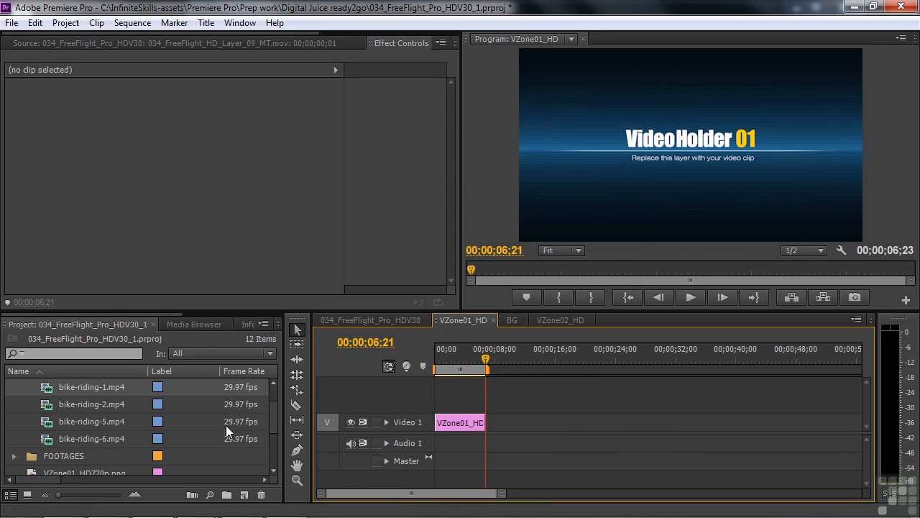
- Replace the placeholder clip on Video 1 with bike-riding-1.mp4 while keeping the placeholder's trimmed duration, and select the new clip
{"action": "left_click_drag", "start_coordinate": [49, 386], "coordinate": [449, 423]}
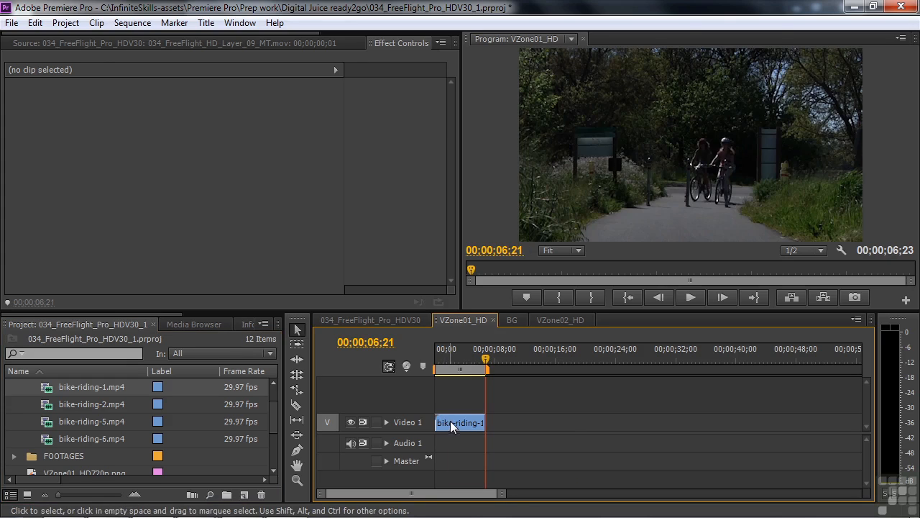
{"action": "left_click", "coordinate": [452, 426]}
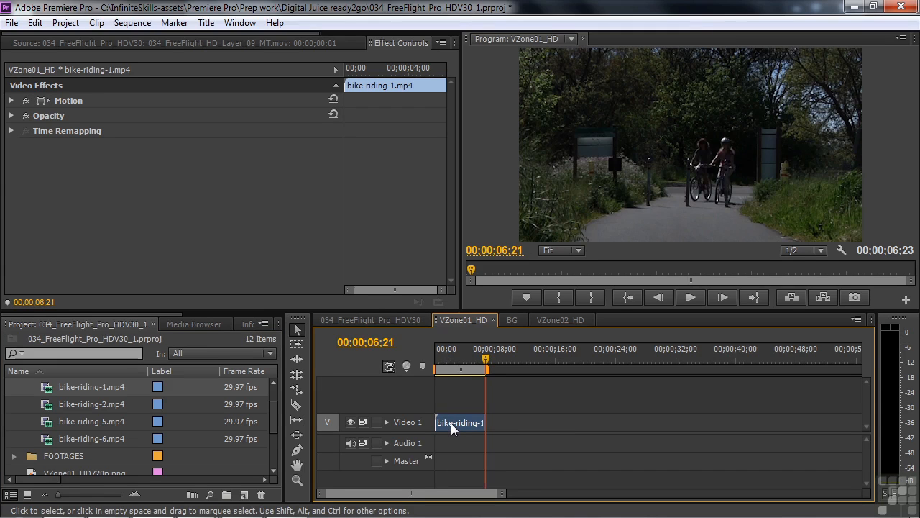
{"action": "mouse_move", "coordinate": [450, 422]}
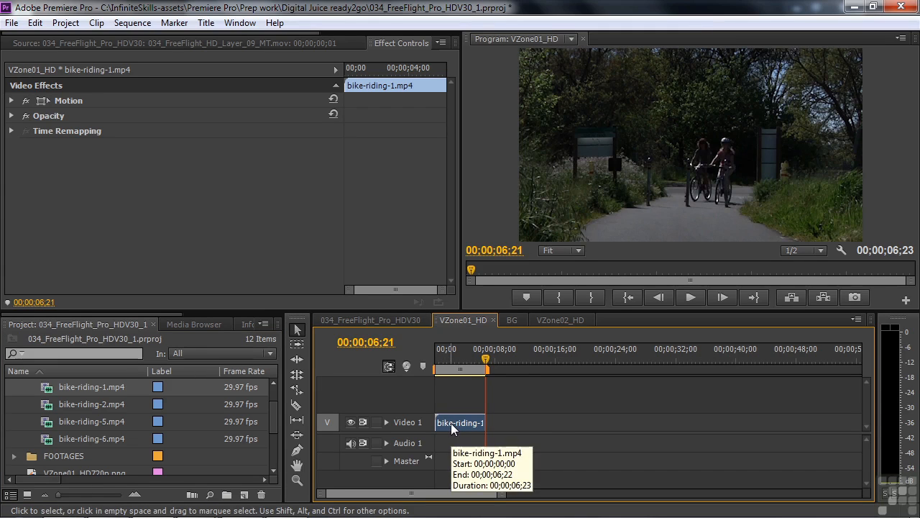
- Check the replaced footage at 00;00;06;01 in VZone01_HD and at 00;00;05;26 in the main sequence
{"action": "mouse_move", "coordinate": [476, 365]}
{"action": "left_mouse_down"}
{"action": "mouse_move", "coordinate": [435, 367]}
{"action": "mouse_move", "coordinate": [482, 382]}
{"action": "left_mouse_up"}
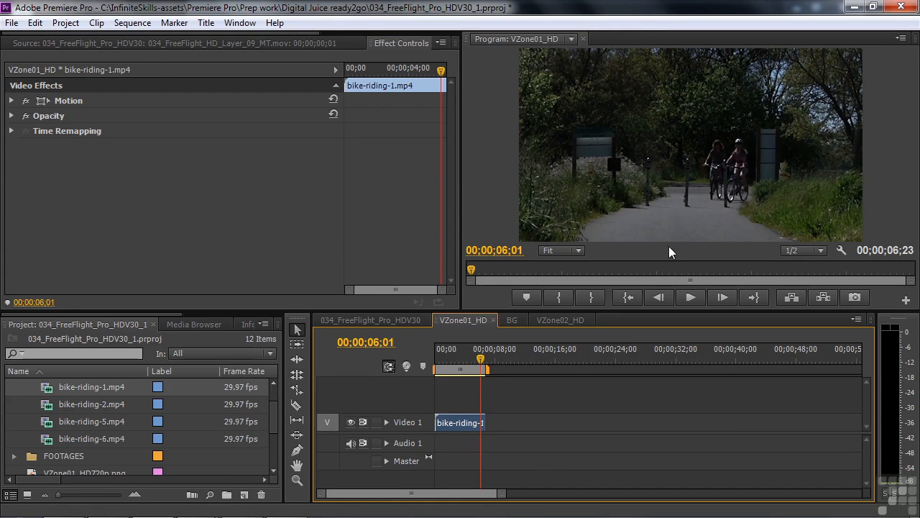
{"action": "left_click", "coordinate": [342, 321]}
{"action": "left_click_drag", "start_coordinate": [516, 361], "coordinate": [551, 363]}
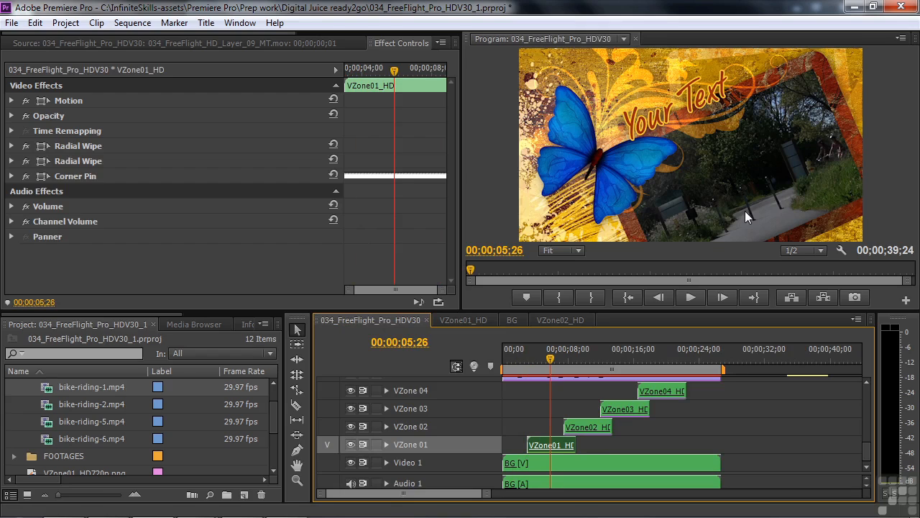
- In VZone01_HD, slip bike-riding-1.mp4 to a later part of its footage with the Slip tool, and play it from near the start
{"action": "left_click", "coordinate": [457, 320]}
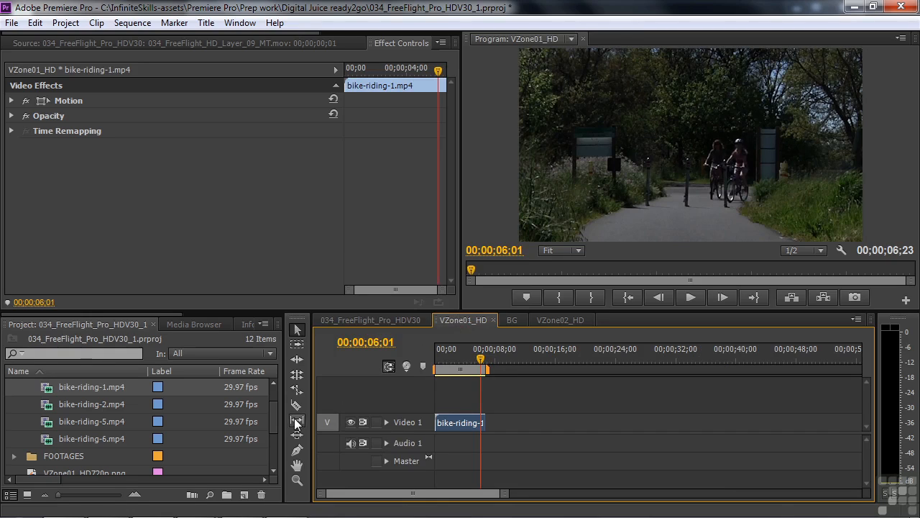
{"action": "left_click", "coordinate": [297, 421]}
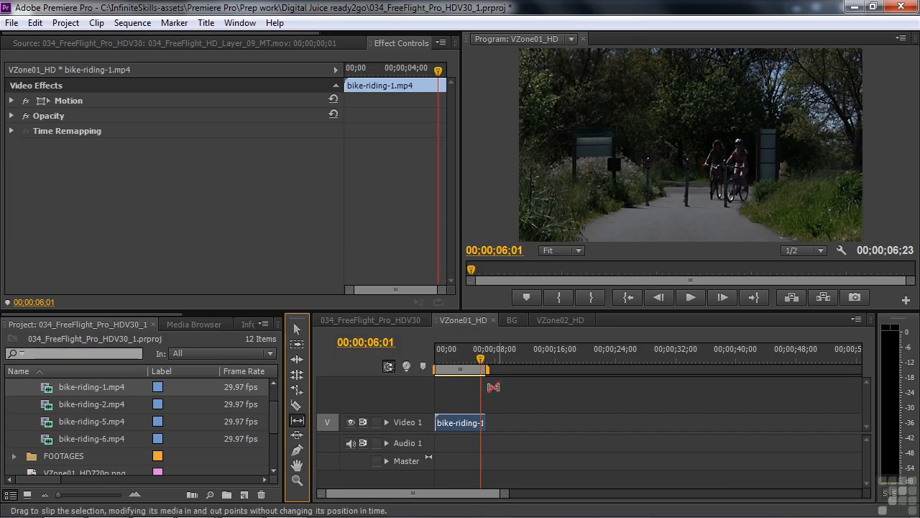
{"action": "left_click_drag", "start_coordinate": [463, 422], "coordinate": [386, 432]}
{"action": "left_click_drag", "start_coordinate": [450, 361], "coordinate": [443, 362]}
{"action": "key", "text": "space"}
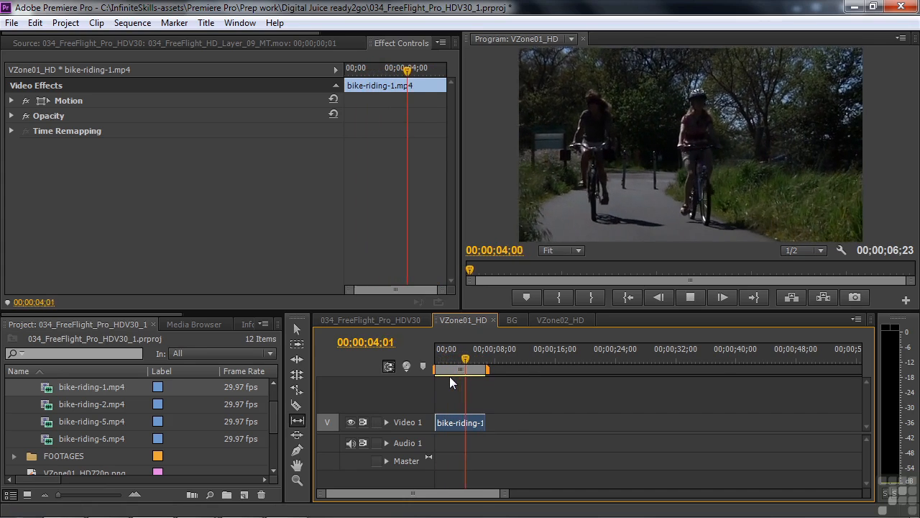
- Stop playback, open the nested VZone02_HD sequence from the main sequence, and trim its Video 1 placeholder to a duration of 00;00;06;05
{"action": "key", "text": "space"}
{"action": "left_click", "coordinate": [390, 321]}
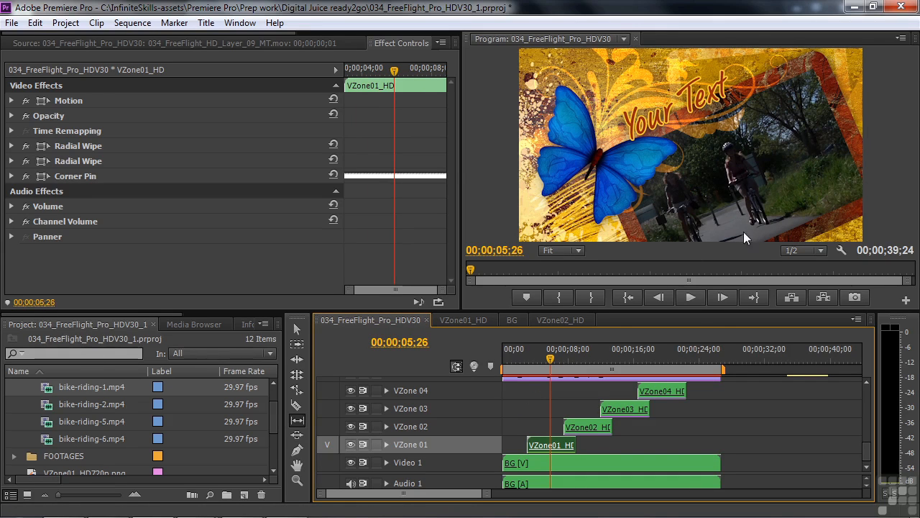
{"action": "double_click", "coordinate": [585, 428]}
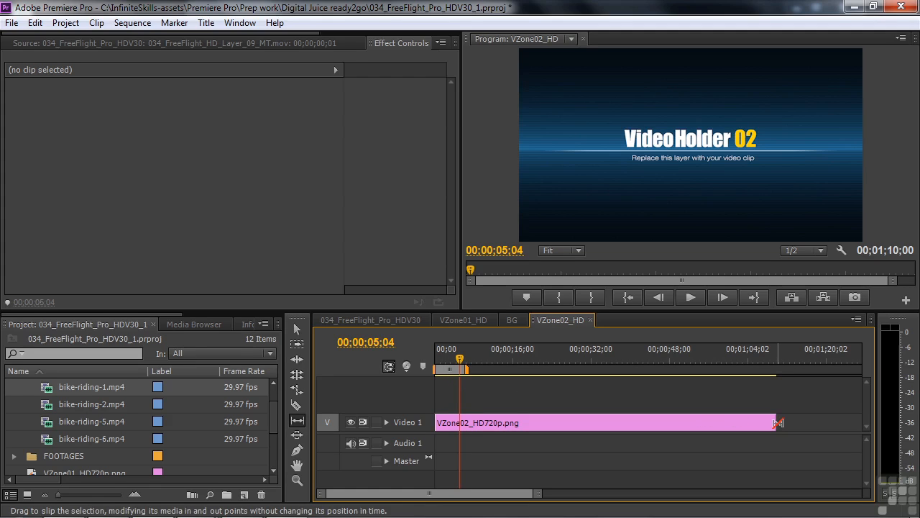
{"action": "key", "text": "v"}
{"action": "left_click_drag", "start_coordinate": [776, 423], "coordinate": [458, 418]}
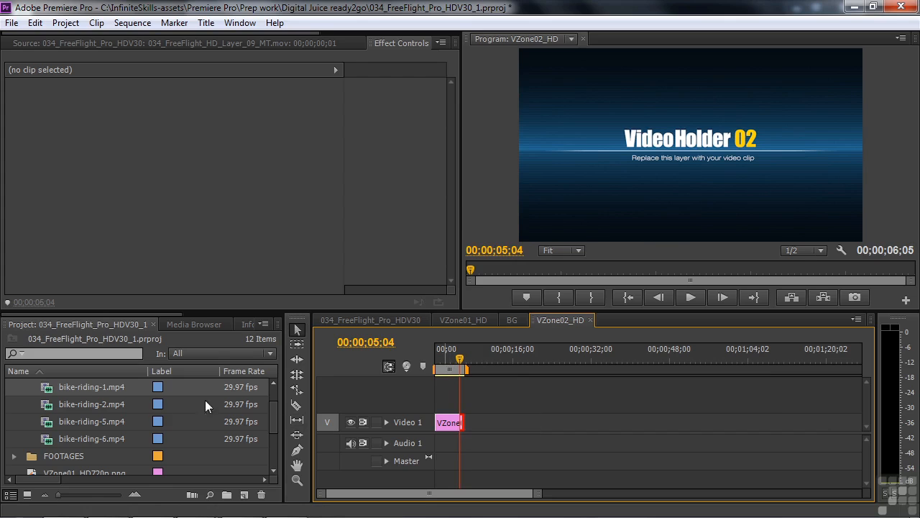
- Replace the trimmed placeholder in VZone02_HD with bike-riding-2.mp4, and slip its footage about 4 seconds later with the Slip tool
{"action": "left_click_drag", "start_coordinate": [52, 405], "coordinate": [438, 424]}
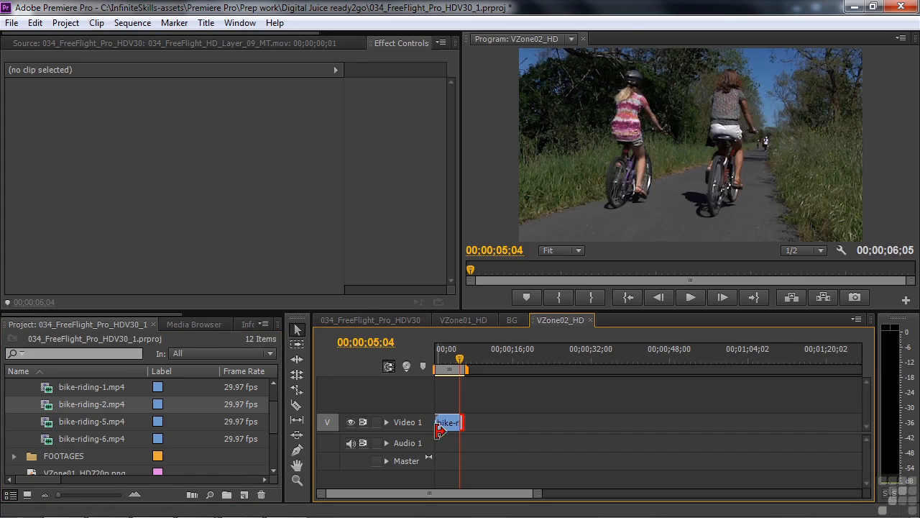
{"action": "left_click", "coordinate": [297, 420]}
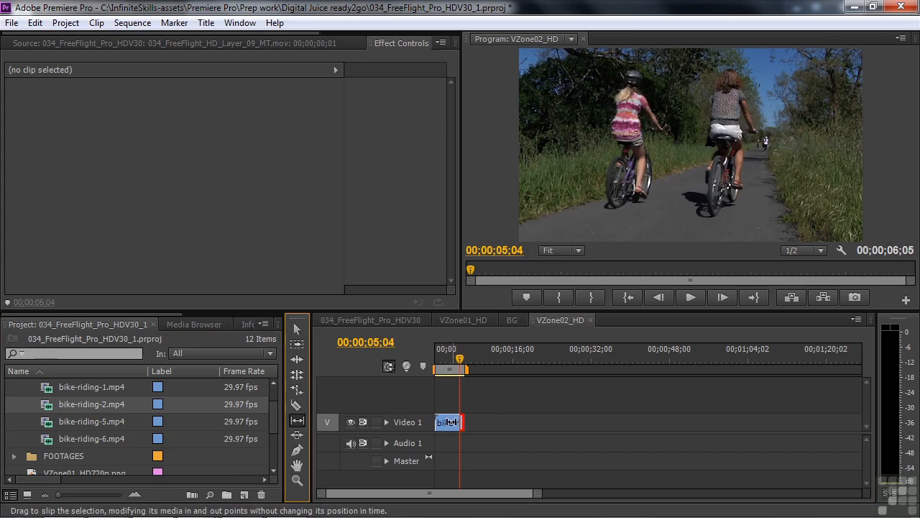
{"action": "left_click_drag", "start_coordinate": [447, 423], "coordinate": [419, 423]}
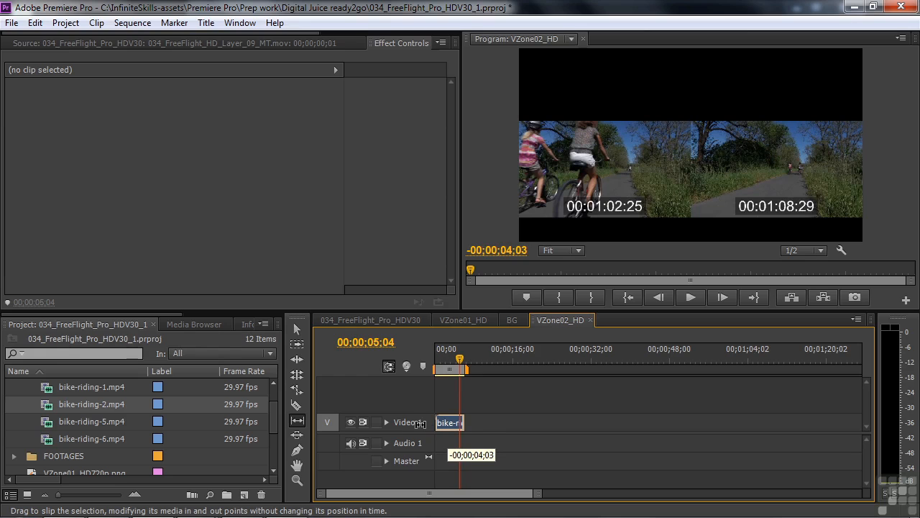
{"action": "left_click_drag", "start_coordinate": [421, 424], "coordinate": [420, 425]}
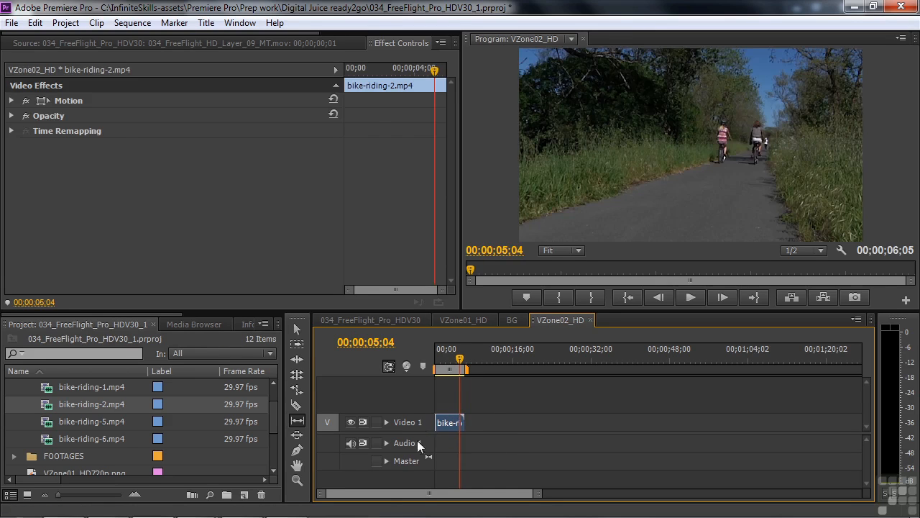
{"action": "left_click_drag", "start_coordinate": [460, 365], "coordinate": [436, 372]}
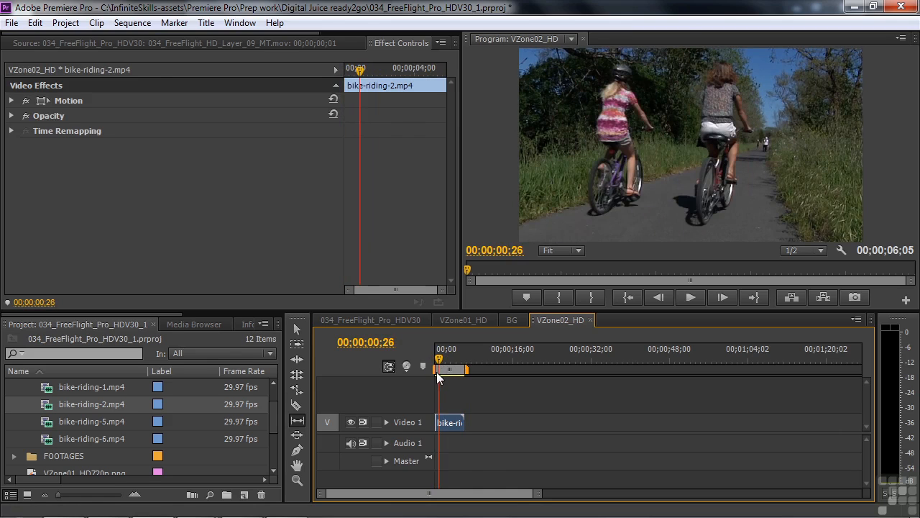
- Check the main sequence at 00;00;08;02, where VZone 02 begins, and open the BG sequence
{"action": "left_click", "coordinate": [381, 320]}
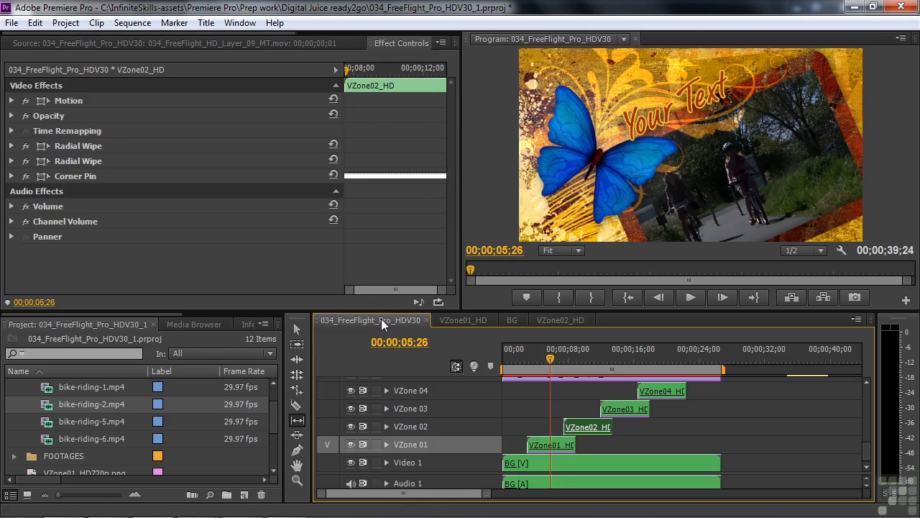
{"action": "mouse_move", "coordinate": [553, 357]}
{"action": "left_mouse_down"}
{"action": "mouse_move", "coordinate": [585, 378]}
{"action": "mouse_move", "coordinate": [568, 353]}
{"action": "left_mouse_up"}
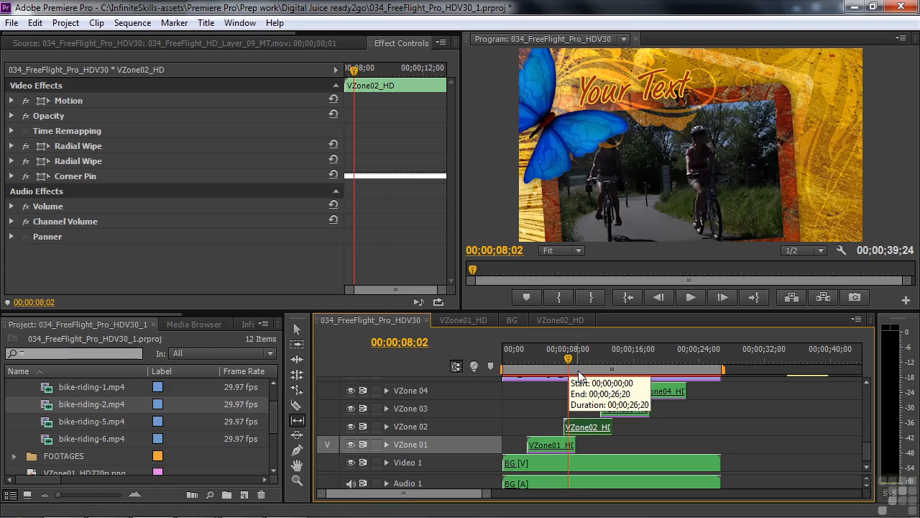
{"action": "left_click", "coordinate": [512, 319]}
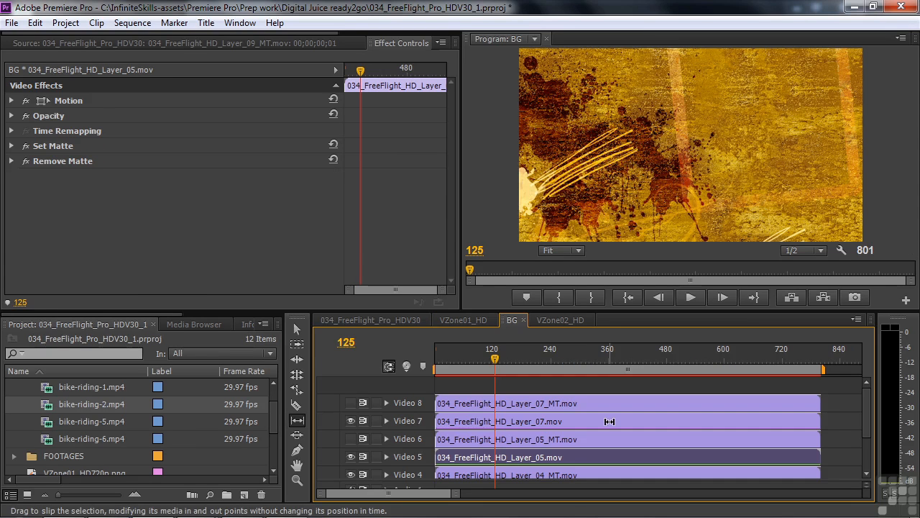